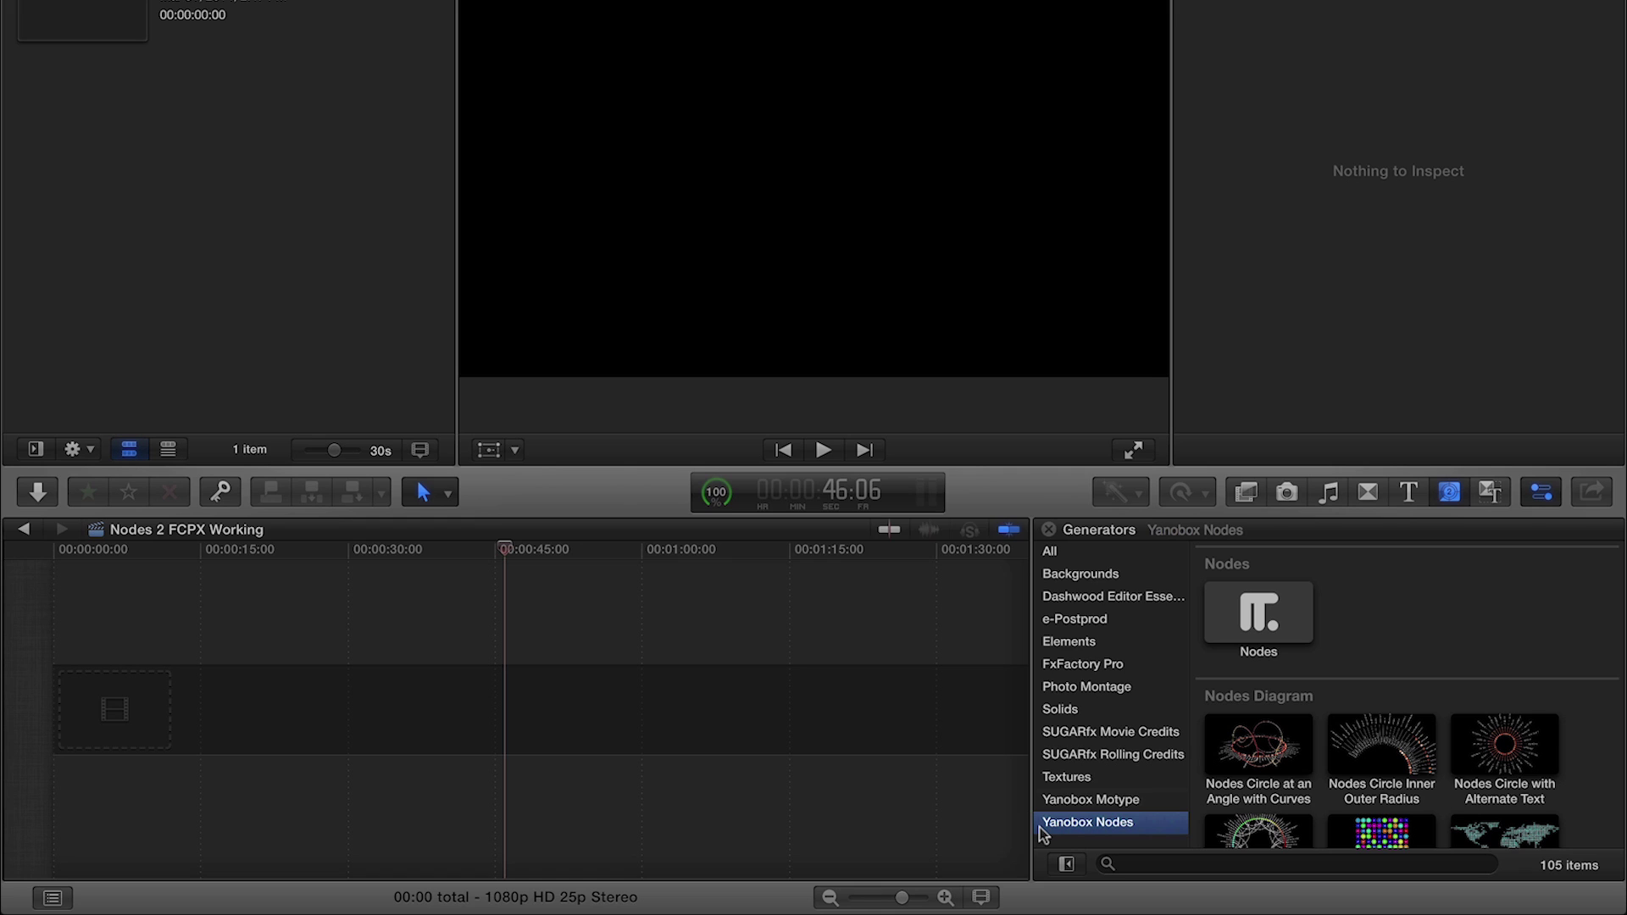
Step: Return to Final Cut Pro and scroll the Yanobox Nodes generators down to Nodes Wavy Map
key(super+Tab)
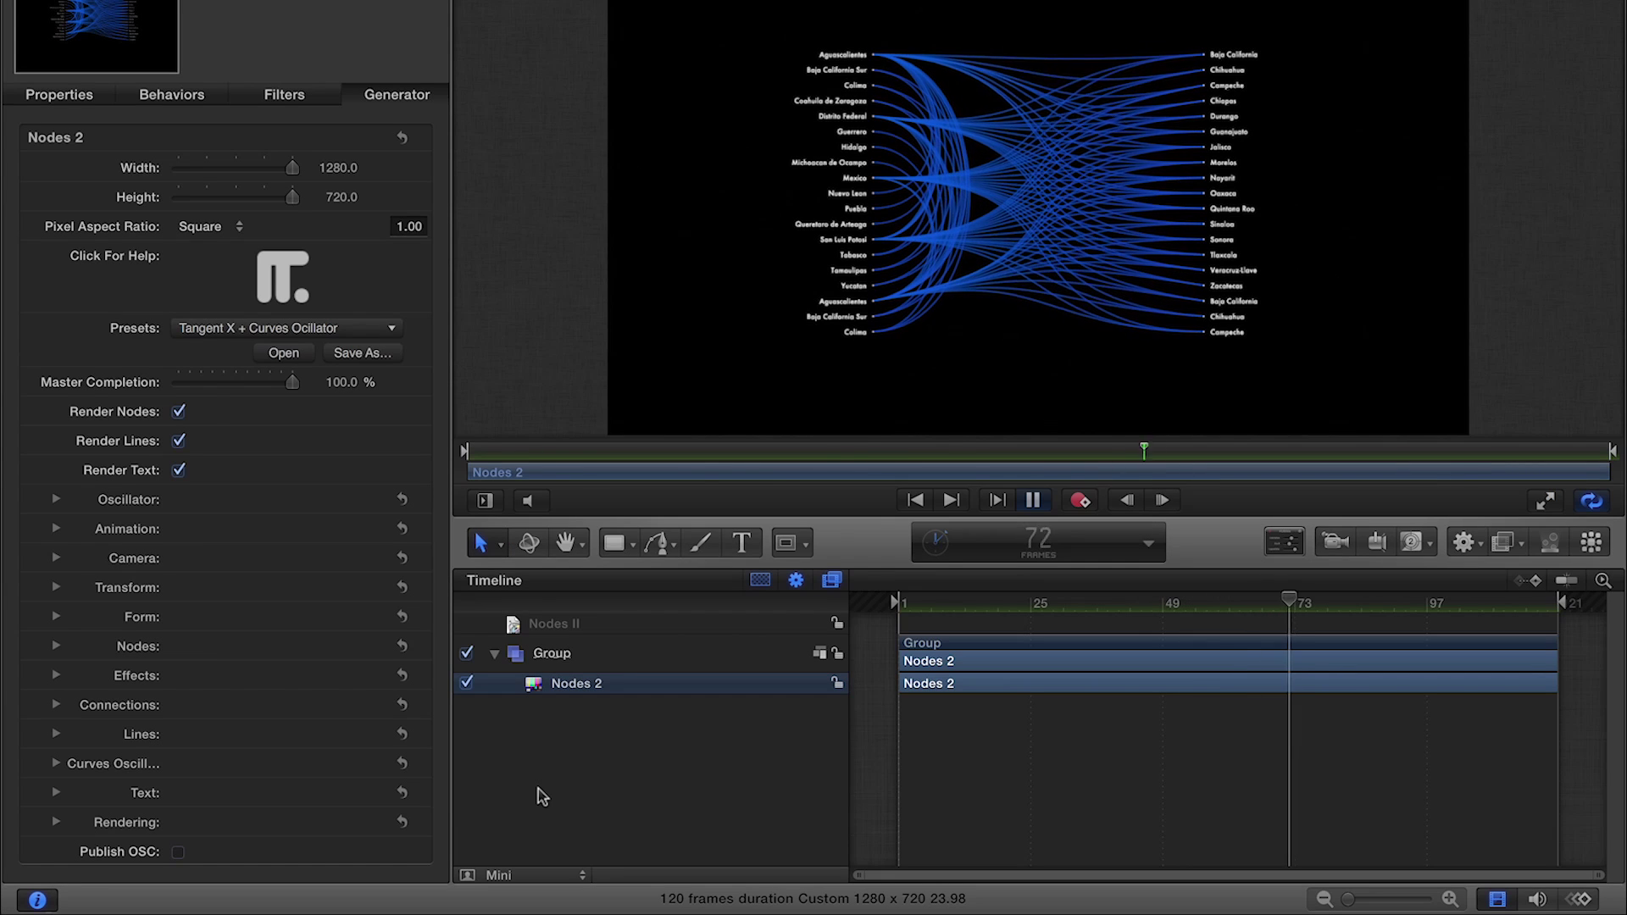
key(super+Tab)
key(super+Tab)
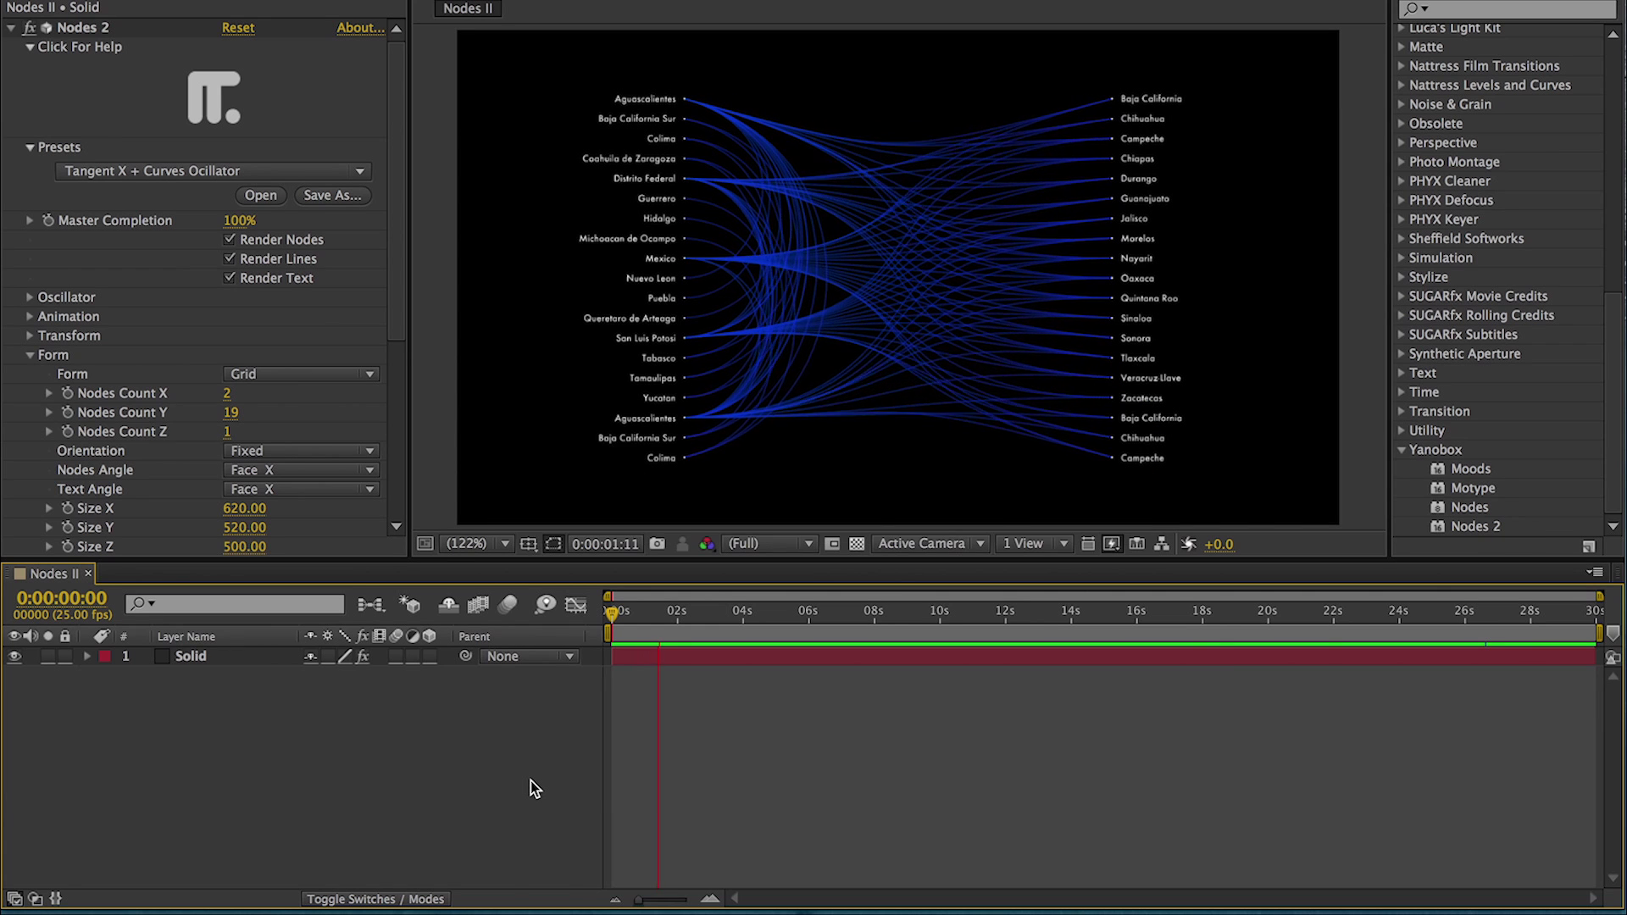
key(super+Tab)
key(super+Tab)
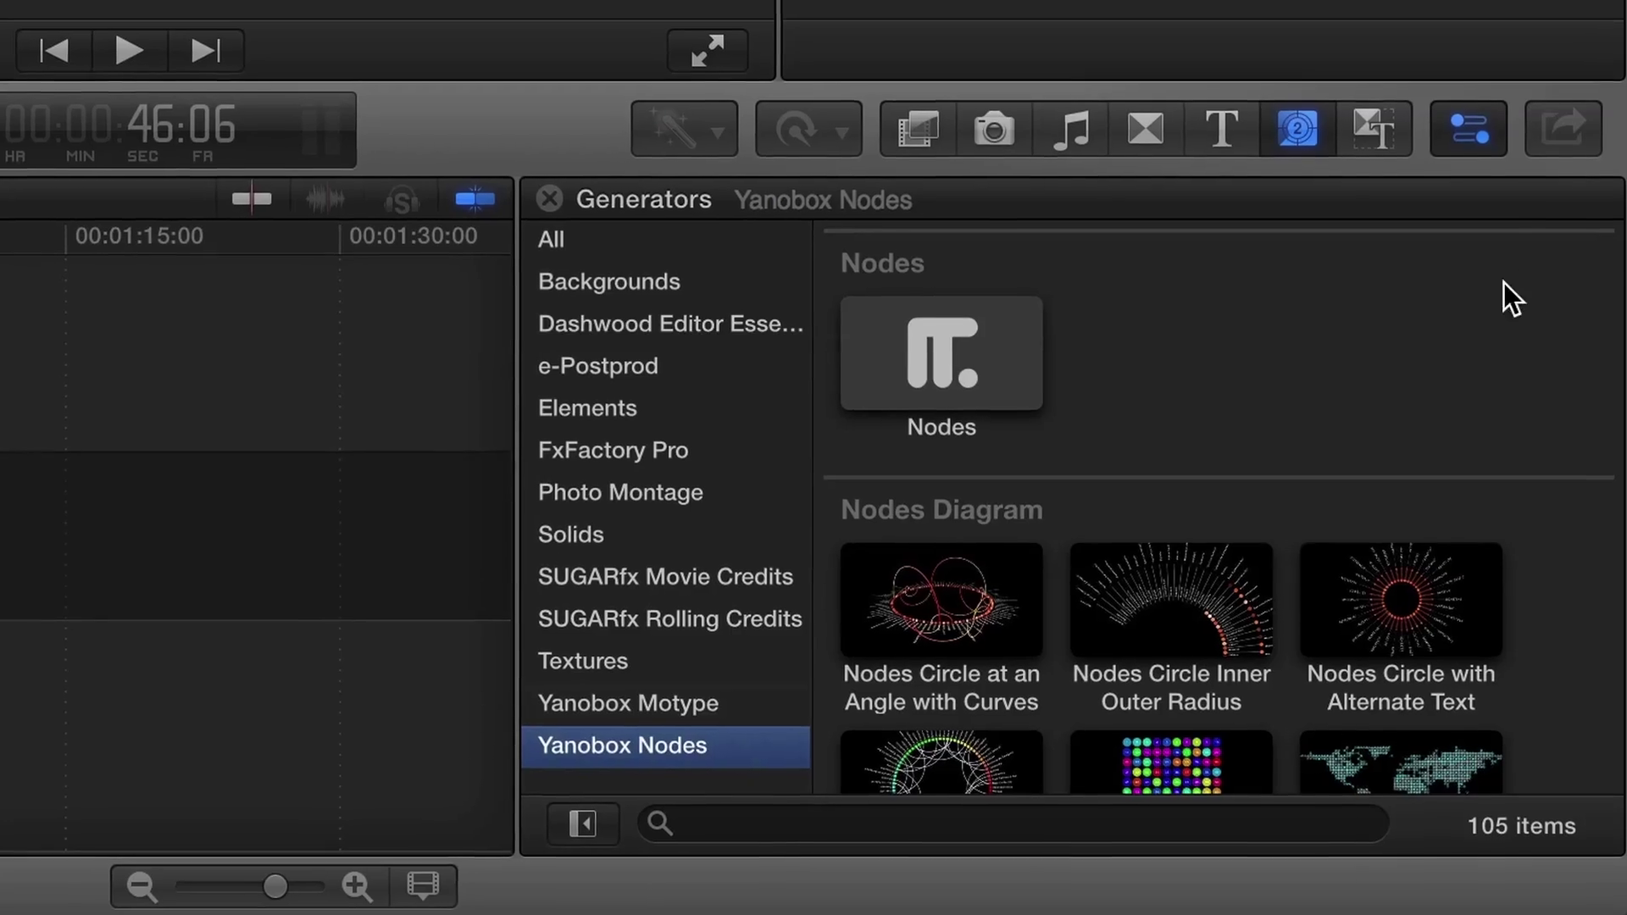
scroll(1610, 280, down, 5)
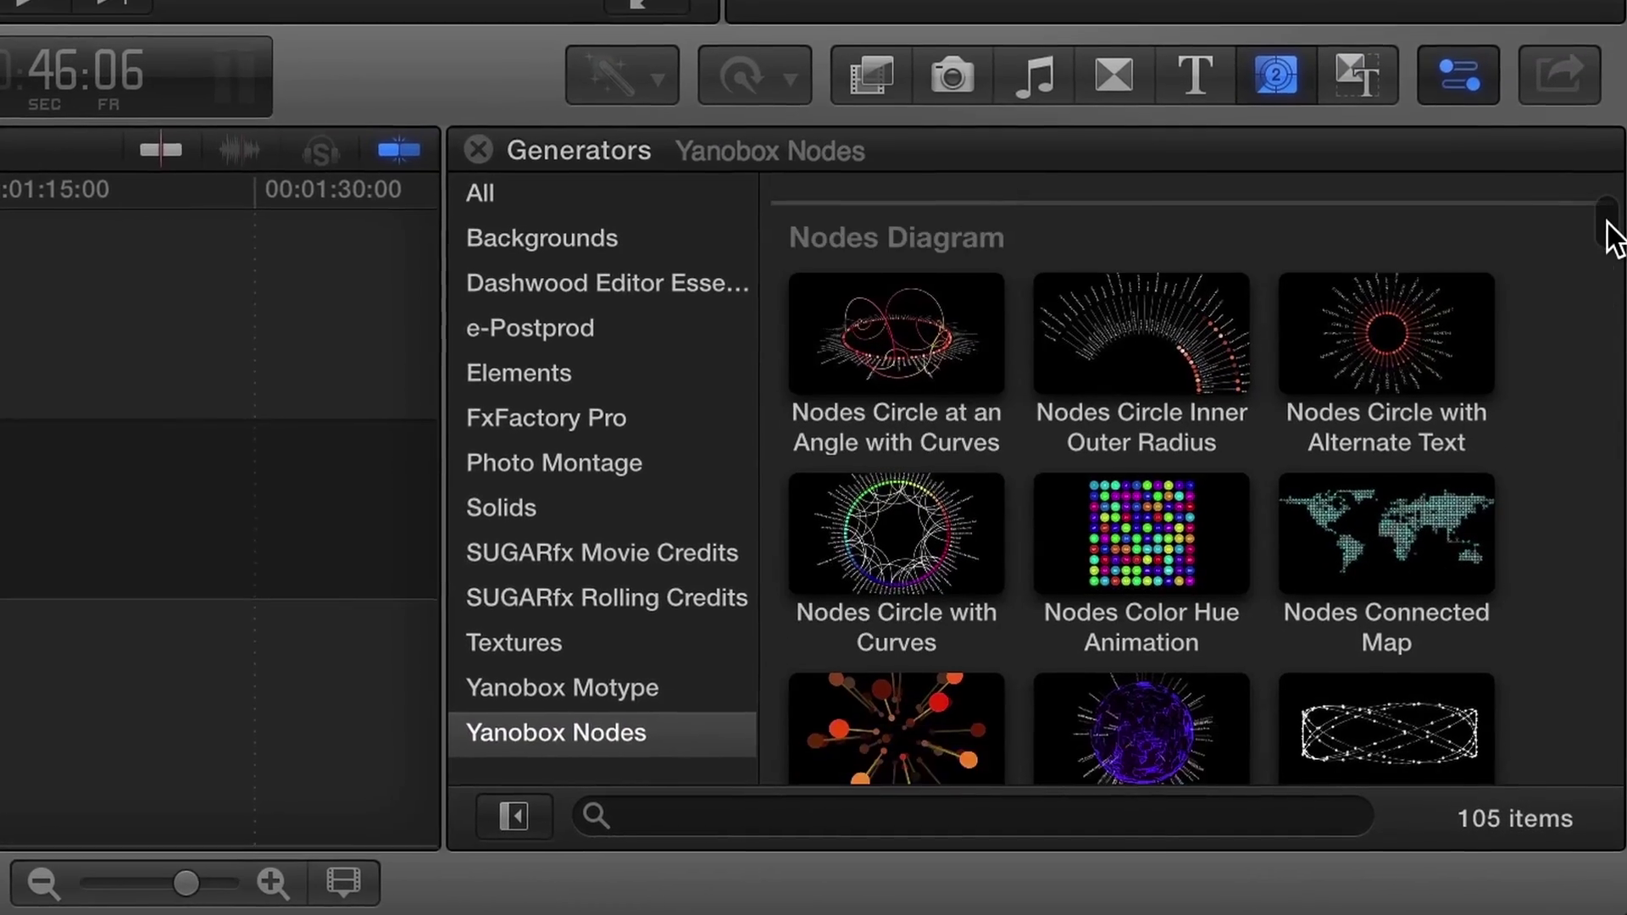
scroll(1610, 237, down, 5)
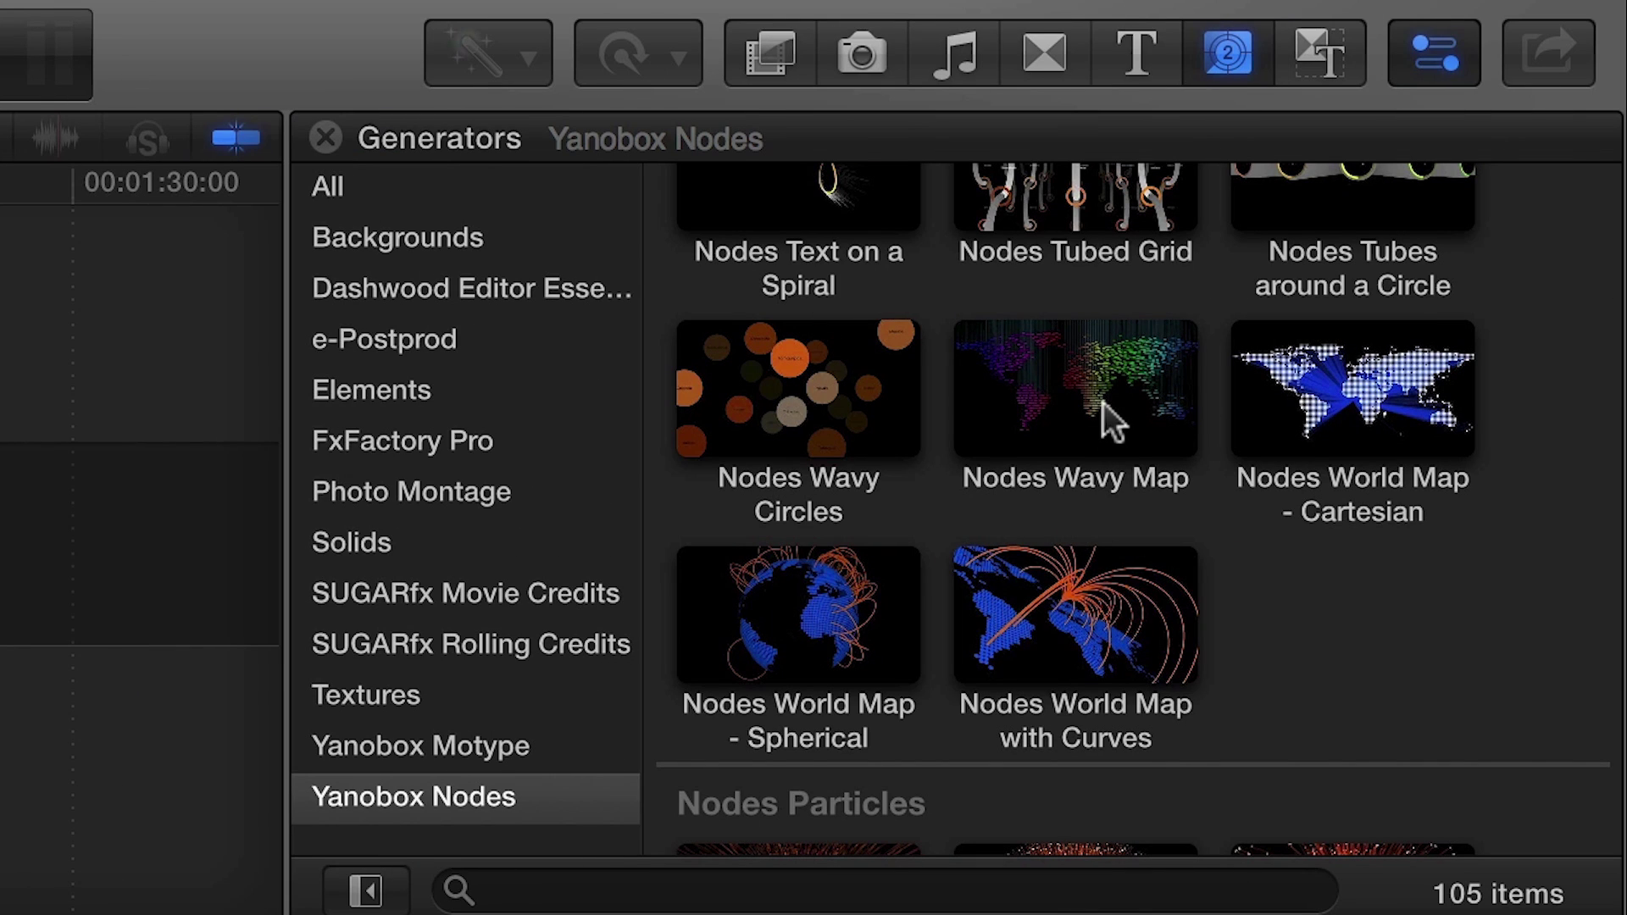
Step: Add Nodes Wavy Map to the timeline and confirm its custom text list as is
mouse_move(1102, 402)
mouse_down()
mouse_move(1059, 474)
mouse_move(222, 619)
mouse_up()
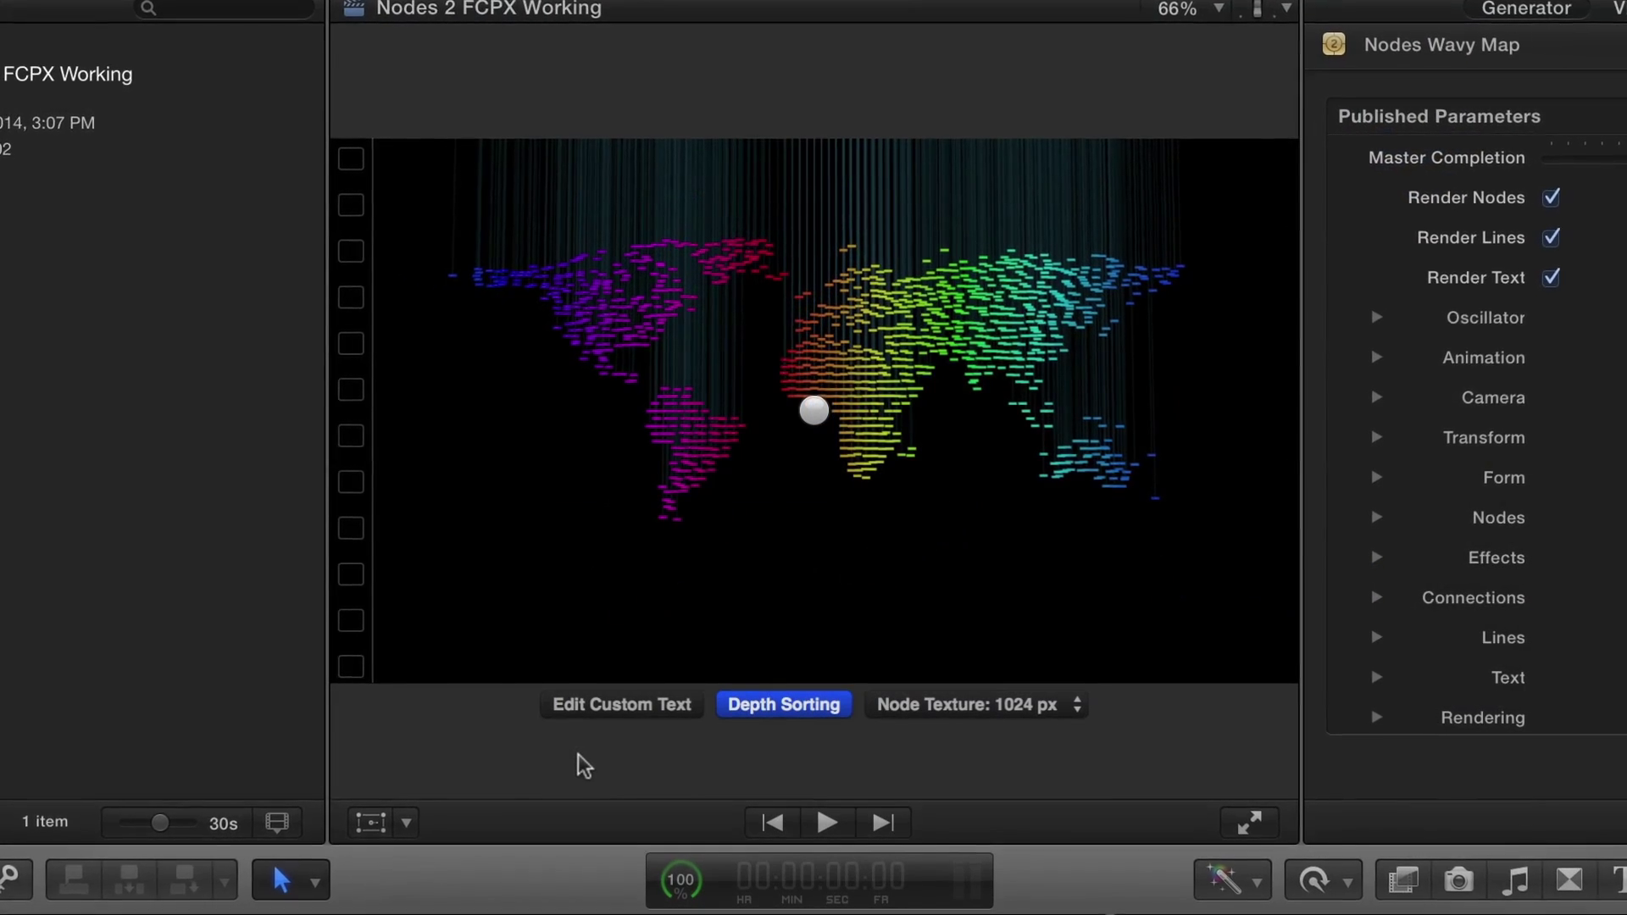
click(632, 706)
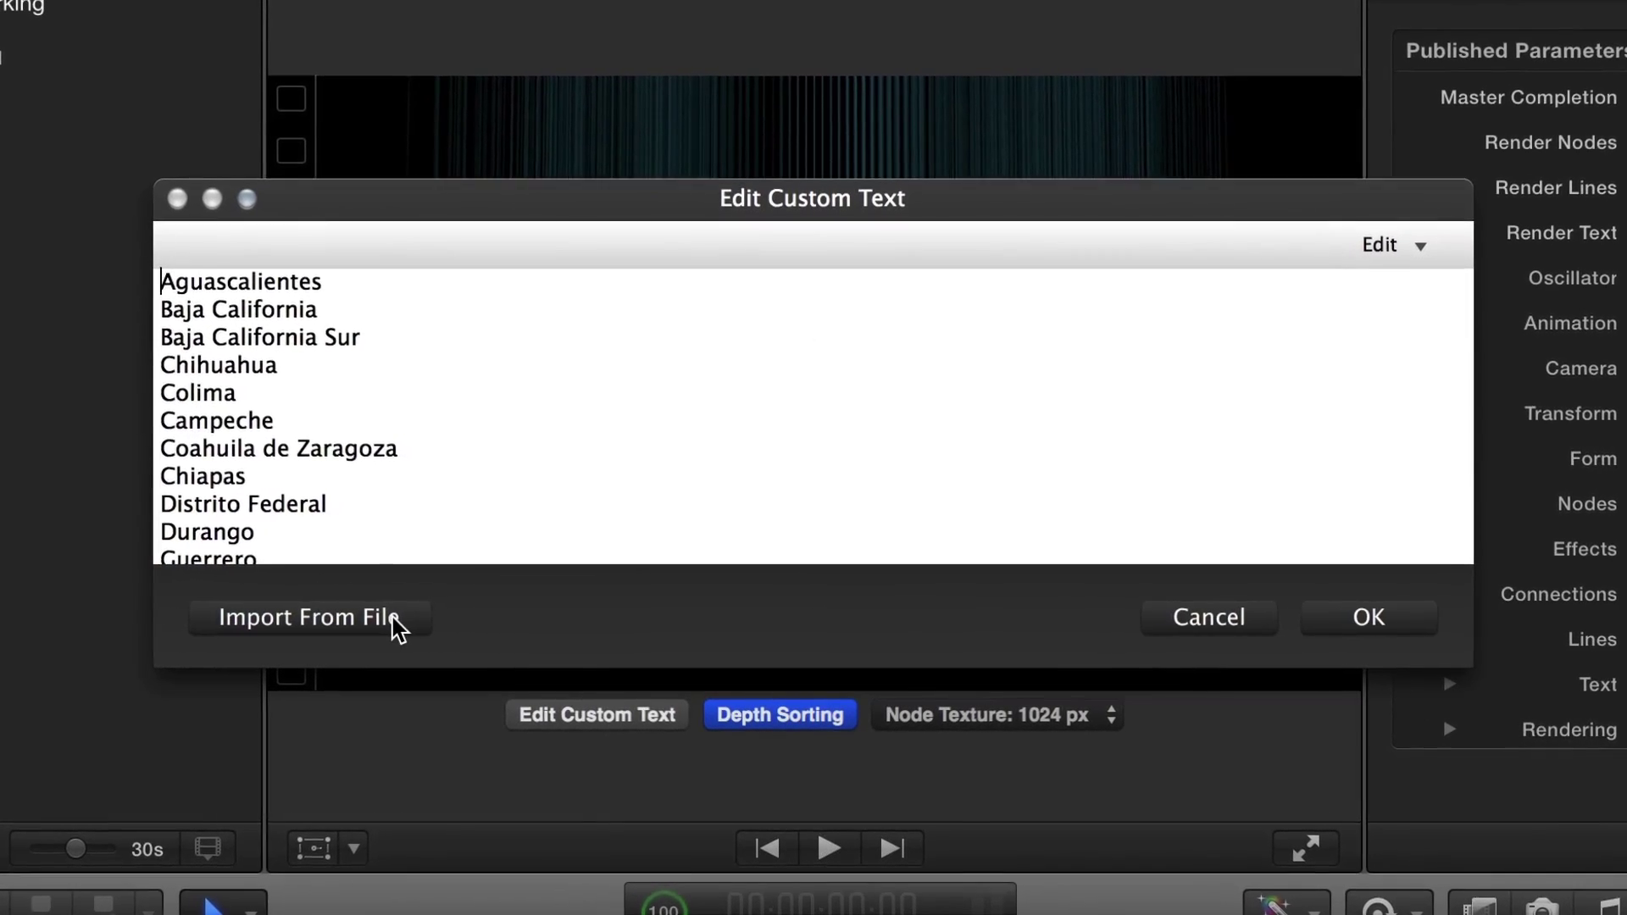
click(1394, 620)
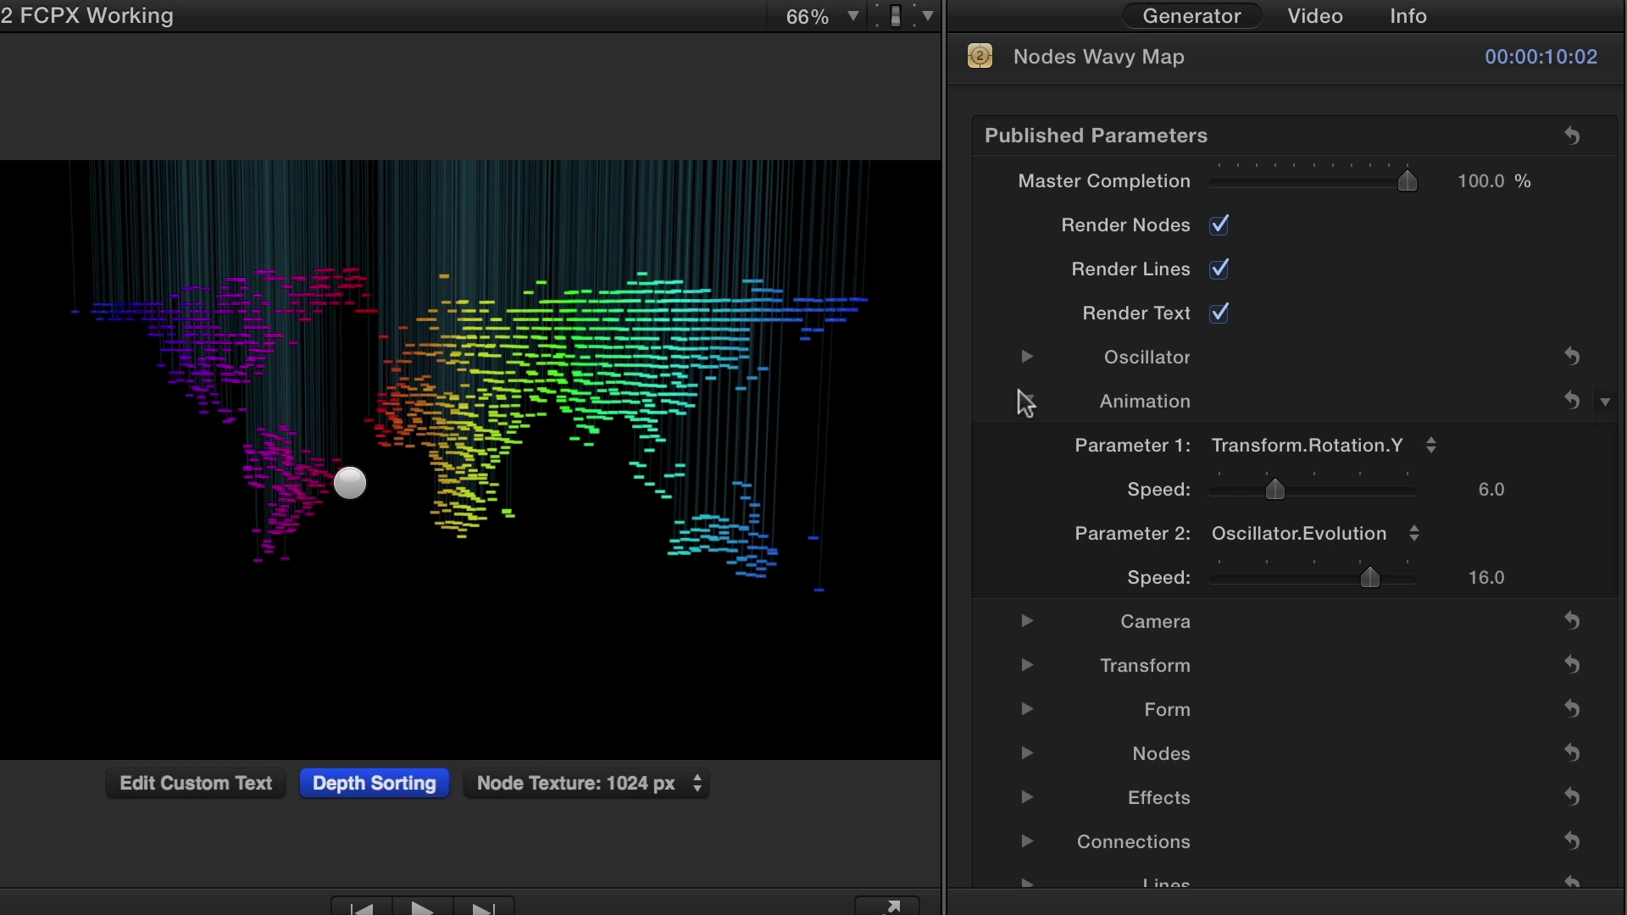
drag(1407, 183, 1220, 186)
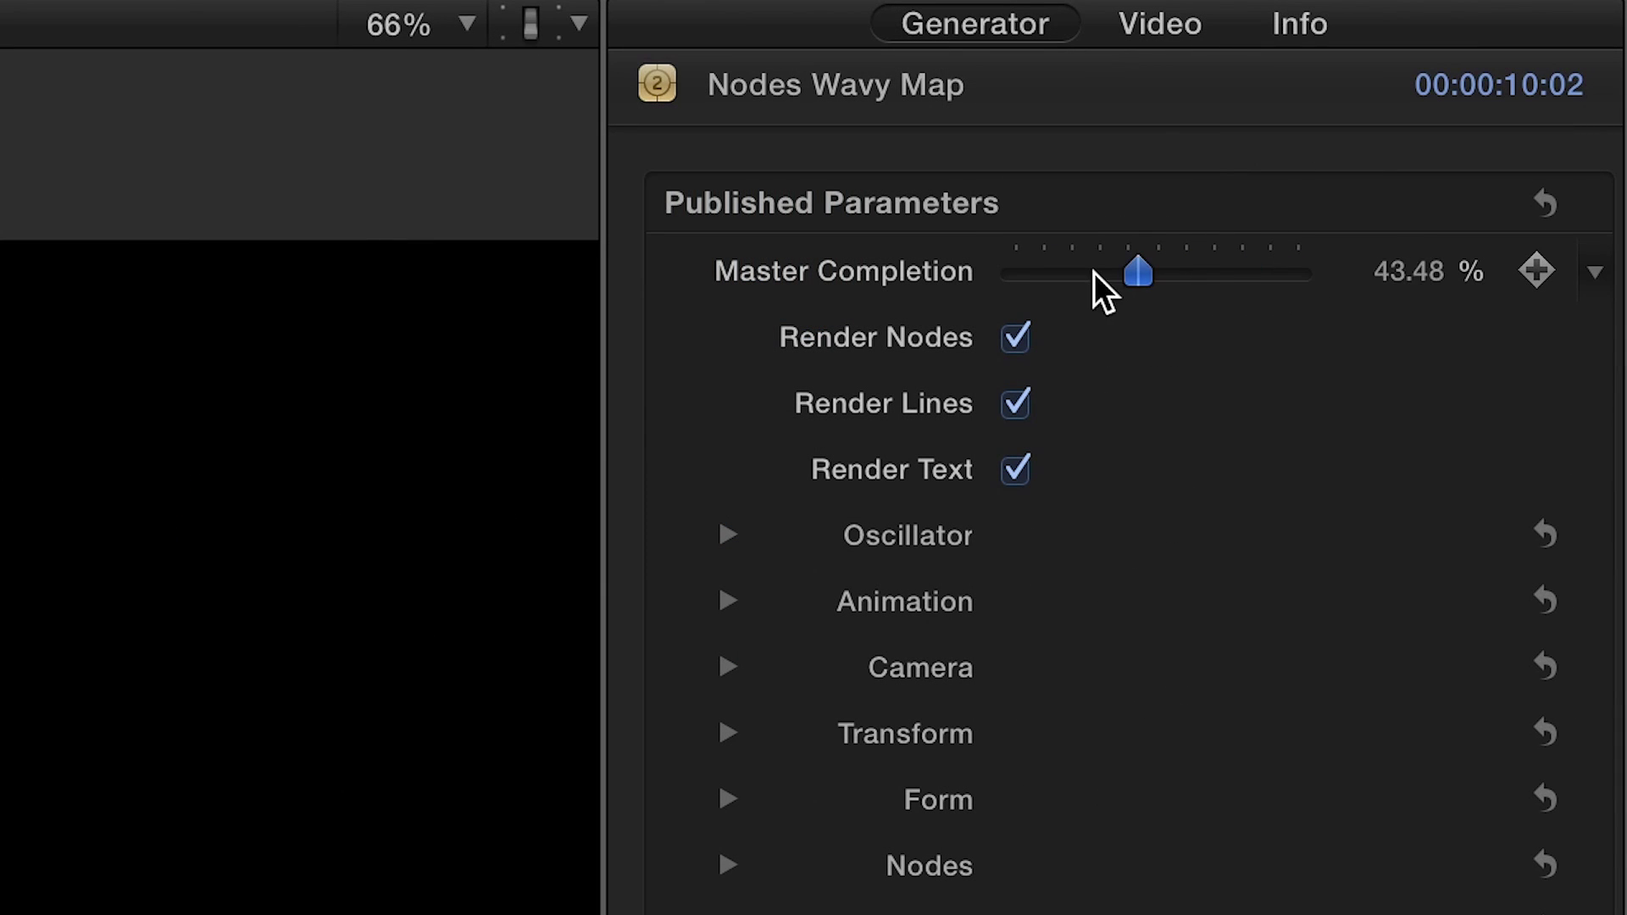
drag(1042, 272, 1302, 287)
mouse_move(1407, 184)
mouse_down()
mouse_move(1231, 189)
mouse_move(1432, 189)
mouse_up()
click(1217, 225)
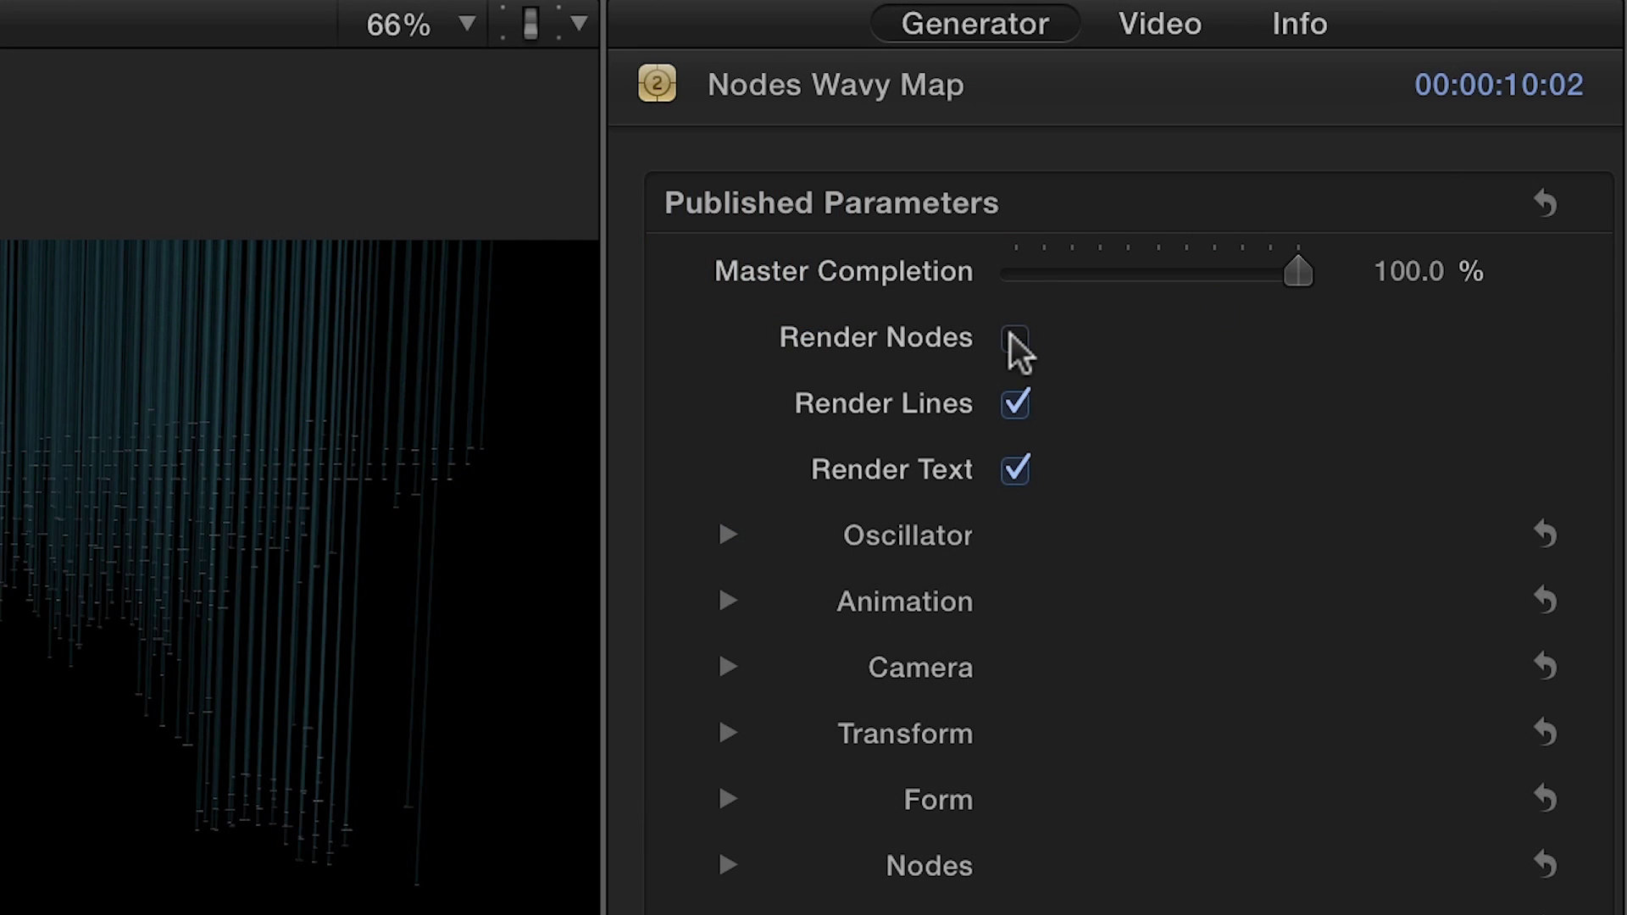
click(1013, 339)
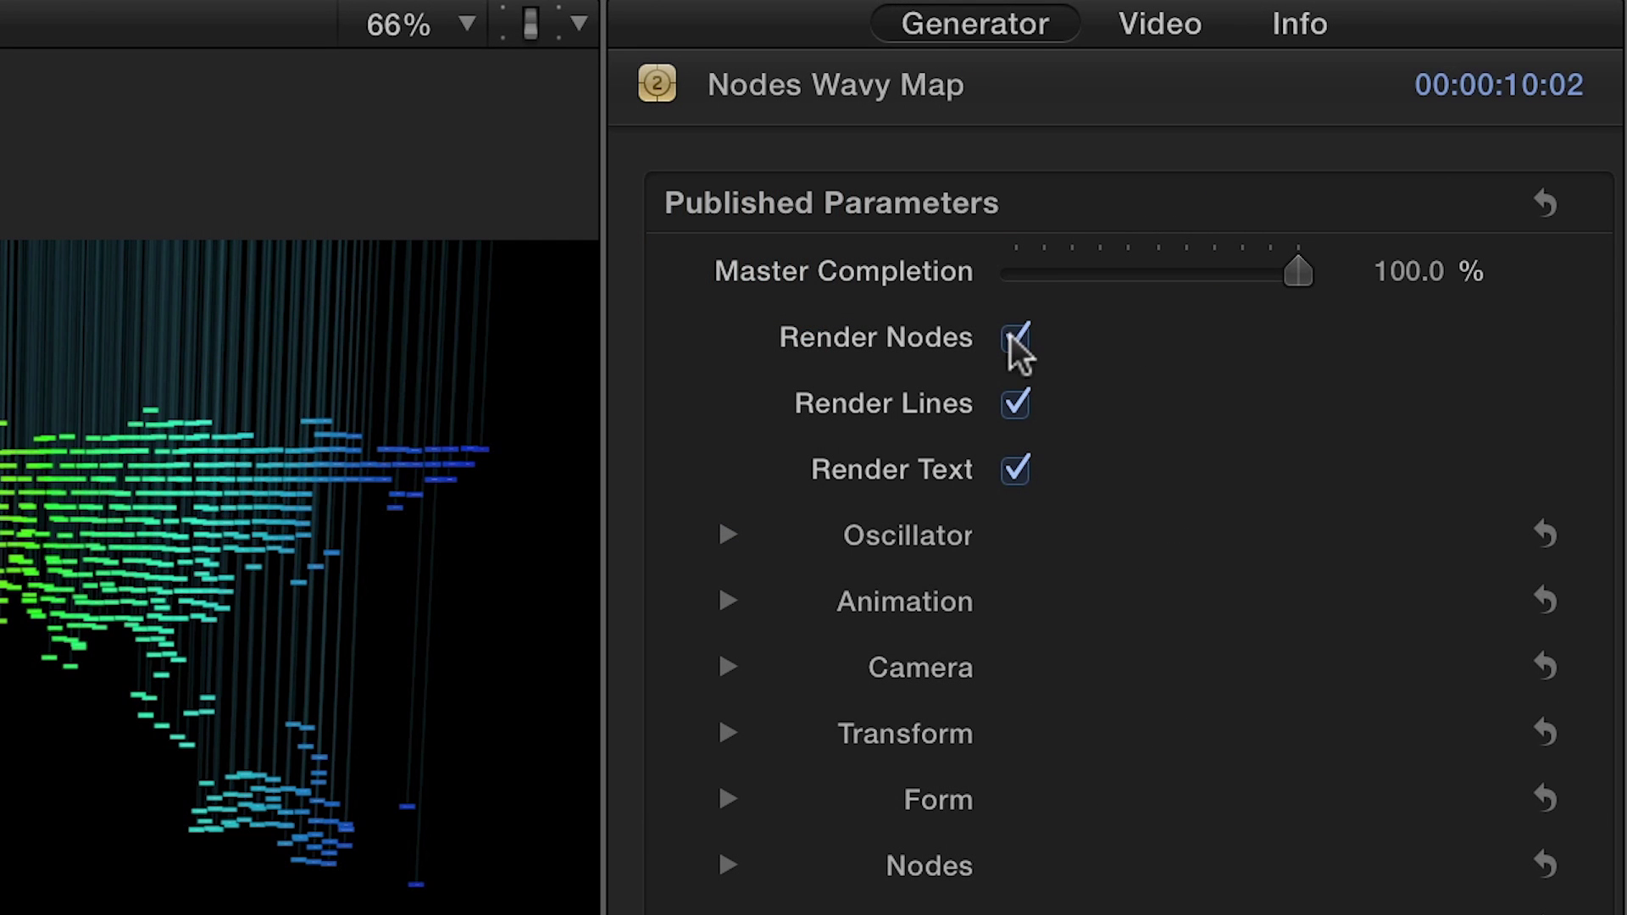
click(1014, 402)
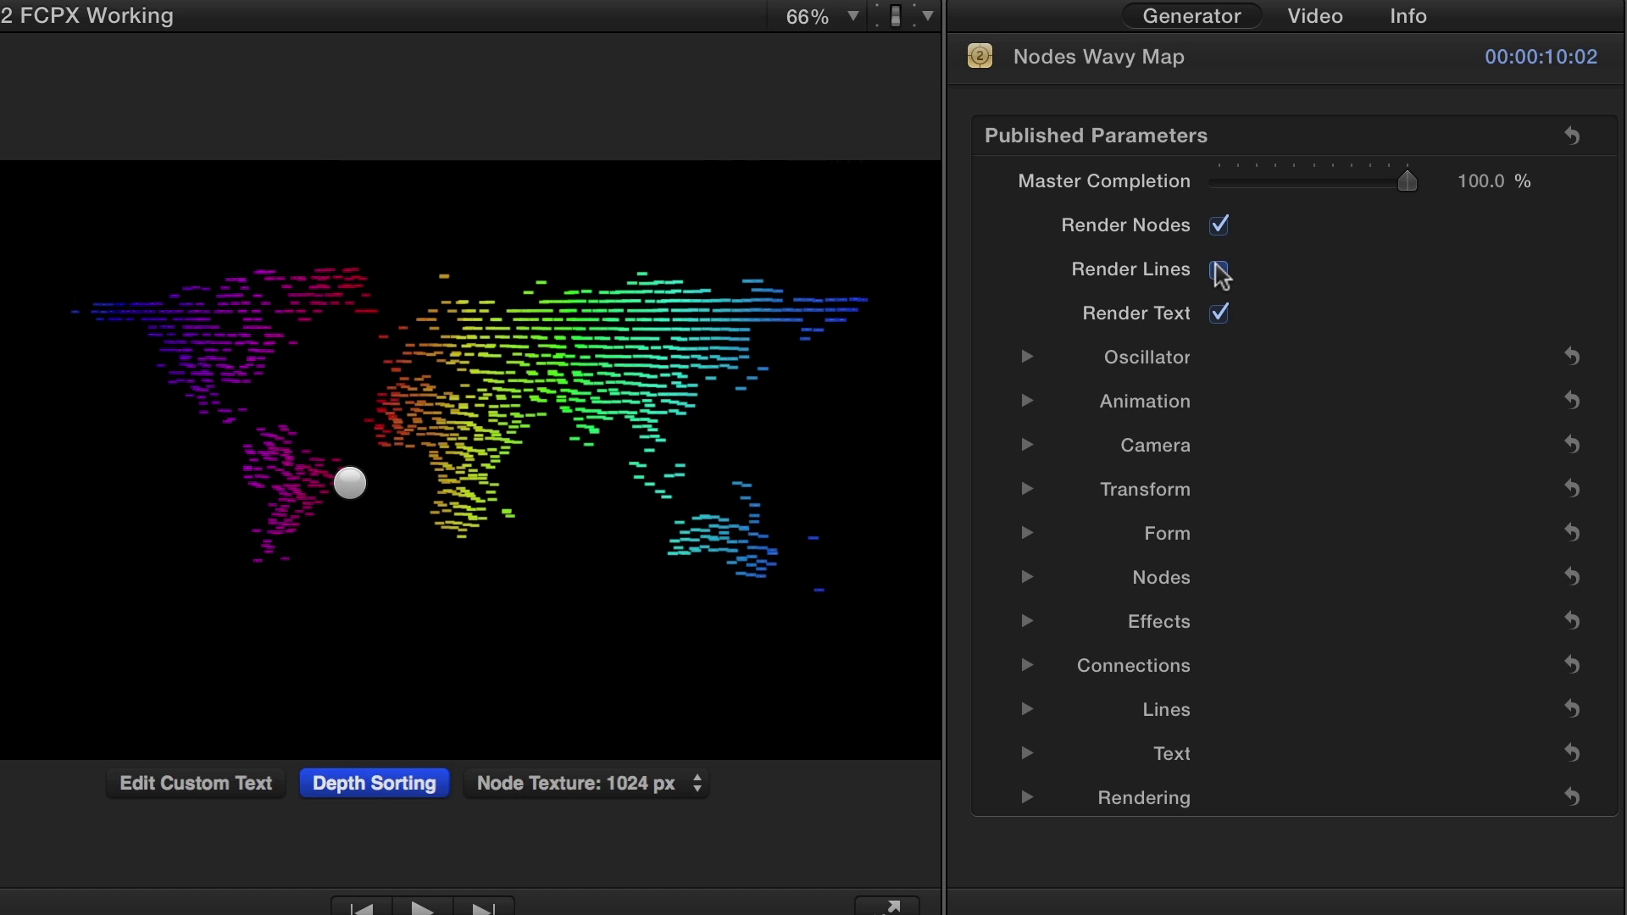
click(1219, 271)
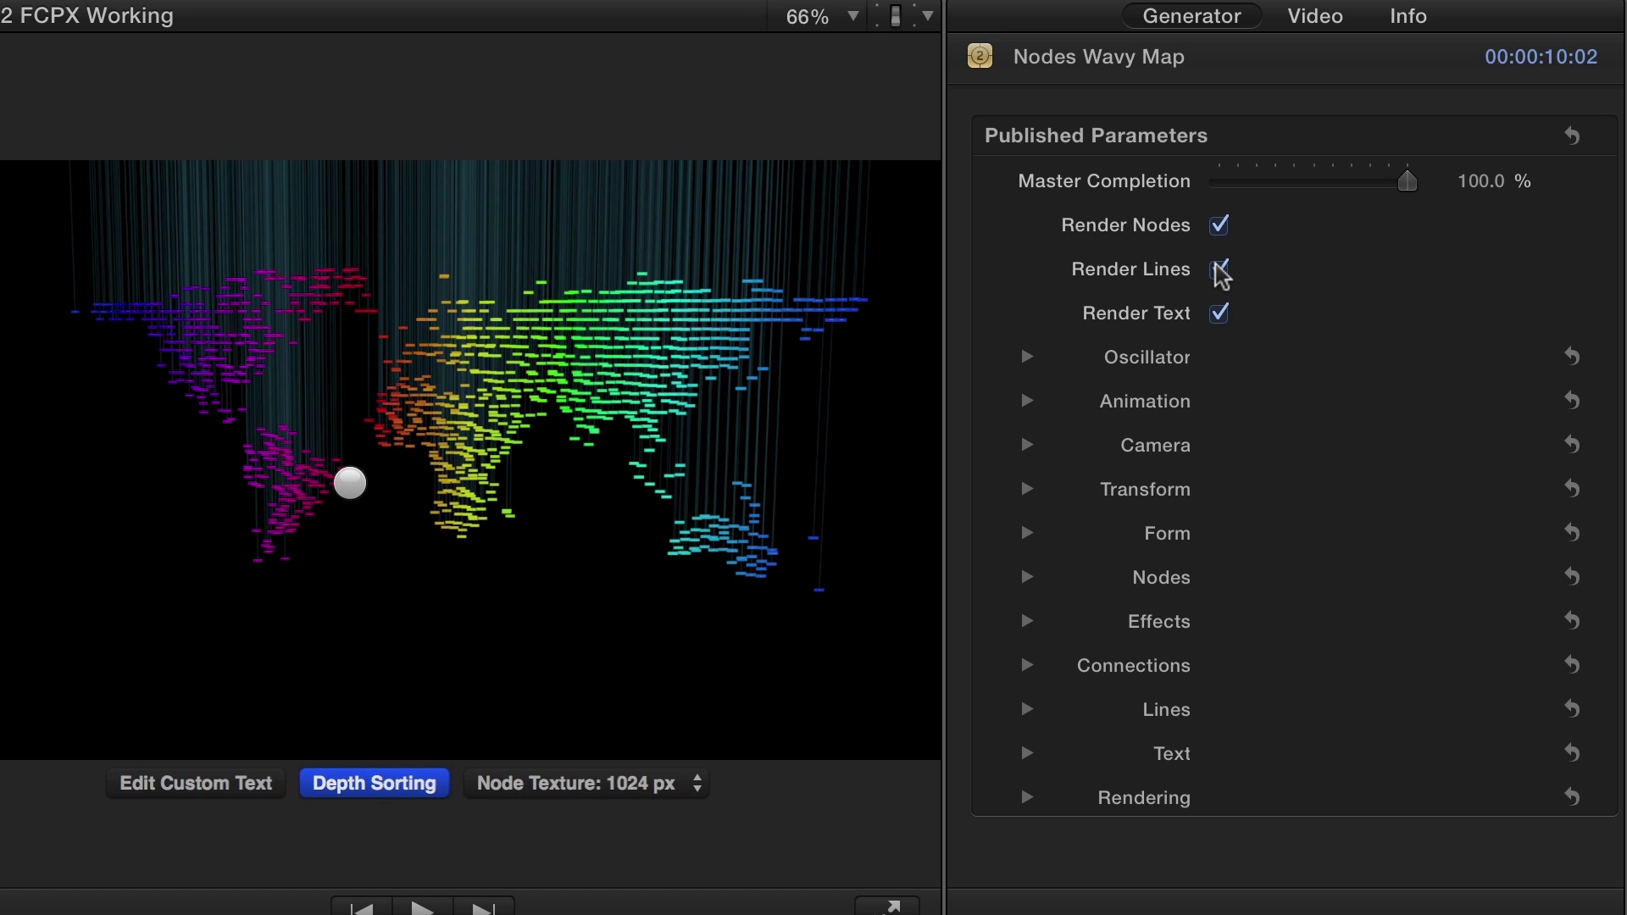
scroll(1220, 320, down, 1)
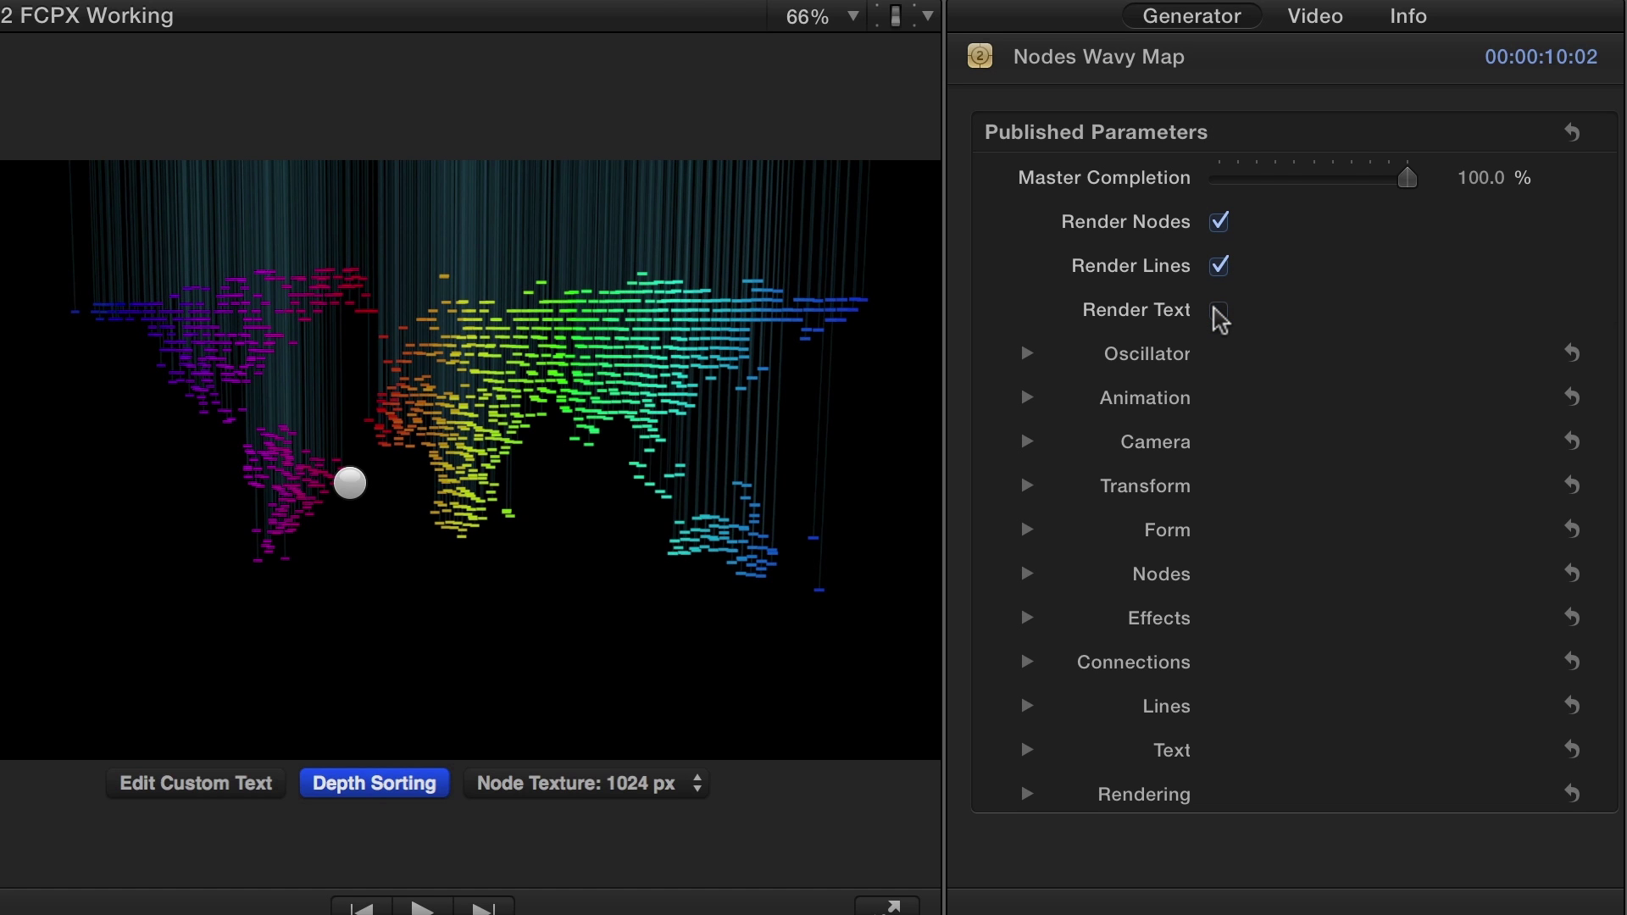
click(1218, 311)
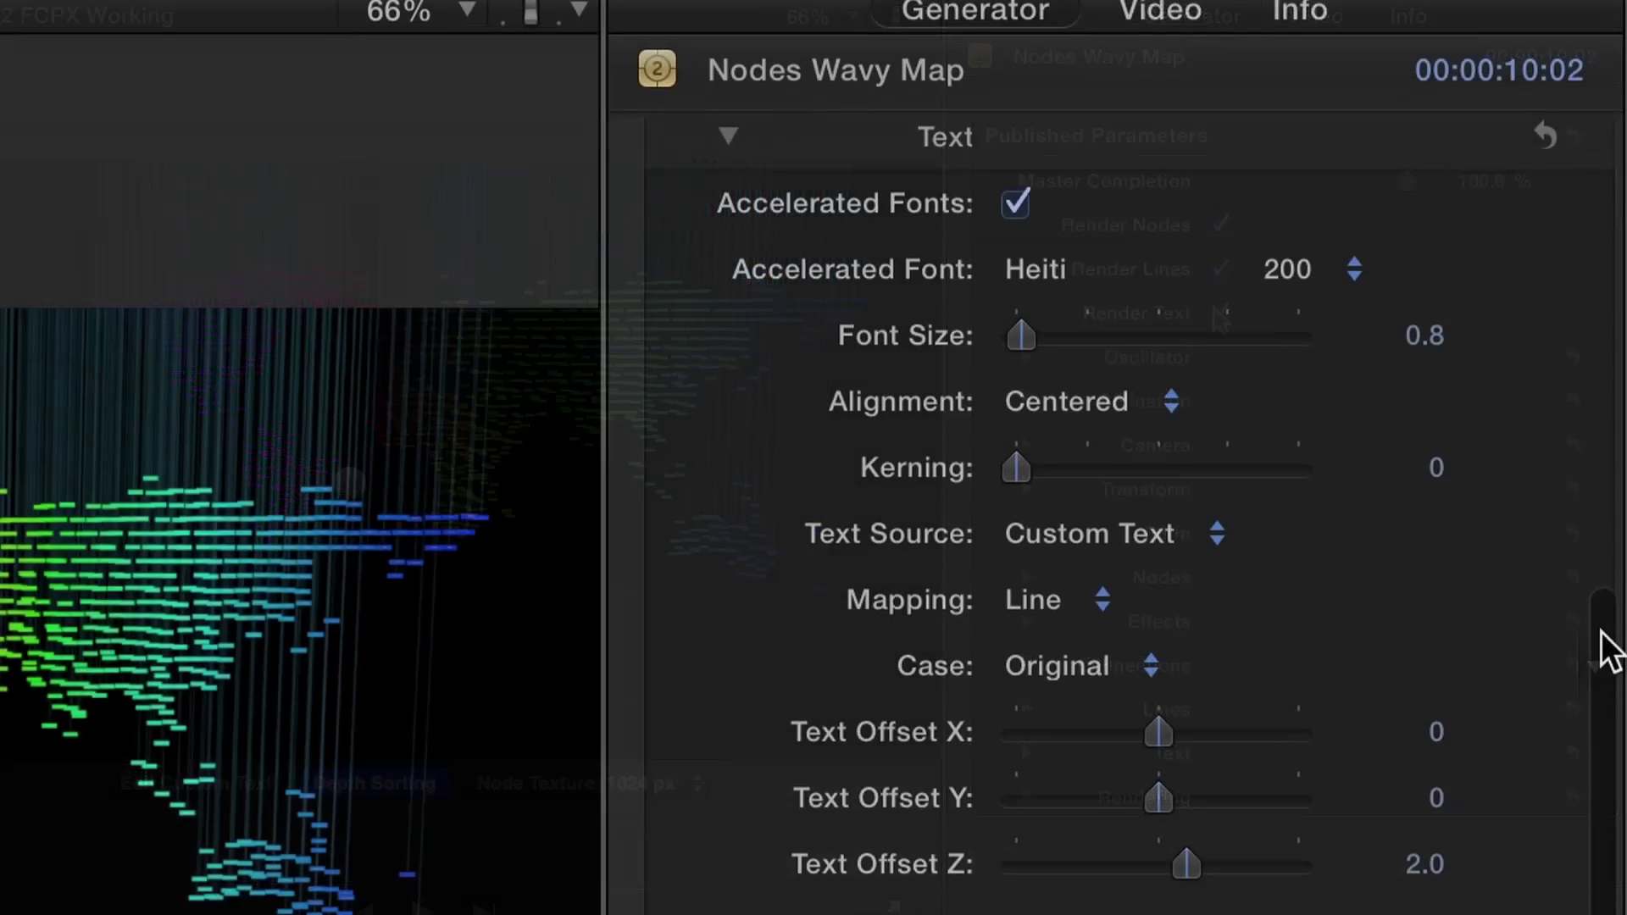
Step: Scroll down to the Text section and open, then OK, the Edit Custom Text list
scroll(1615, 474, down, 5)
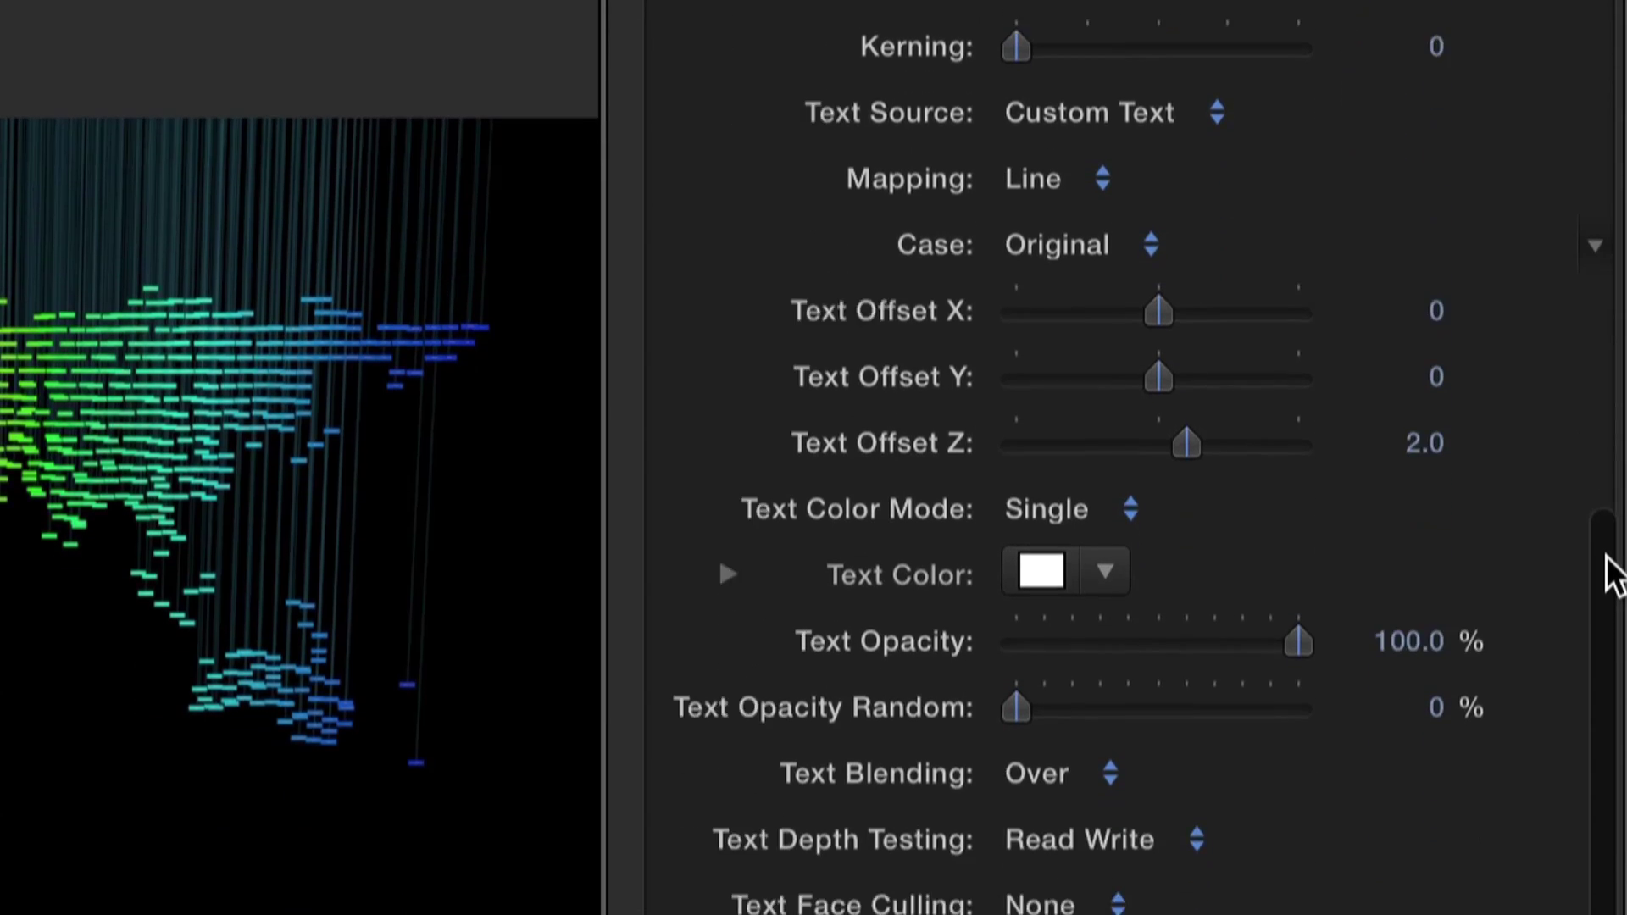
drag(1607, 559, 1608, 326)
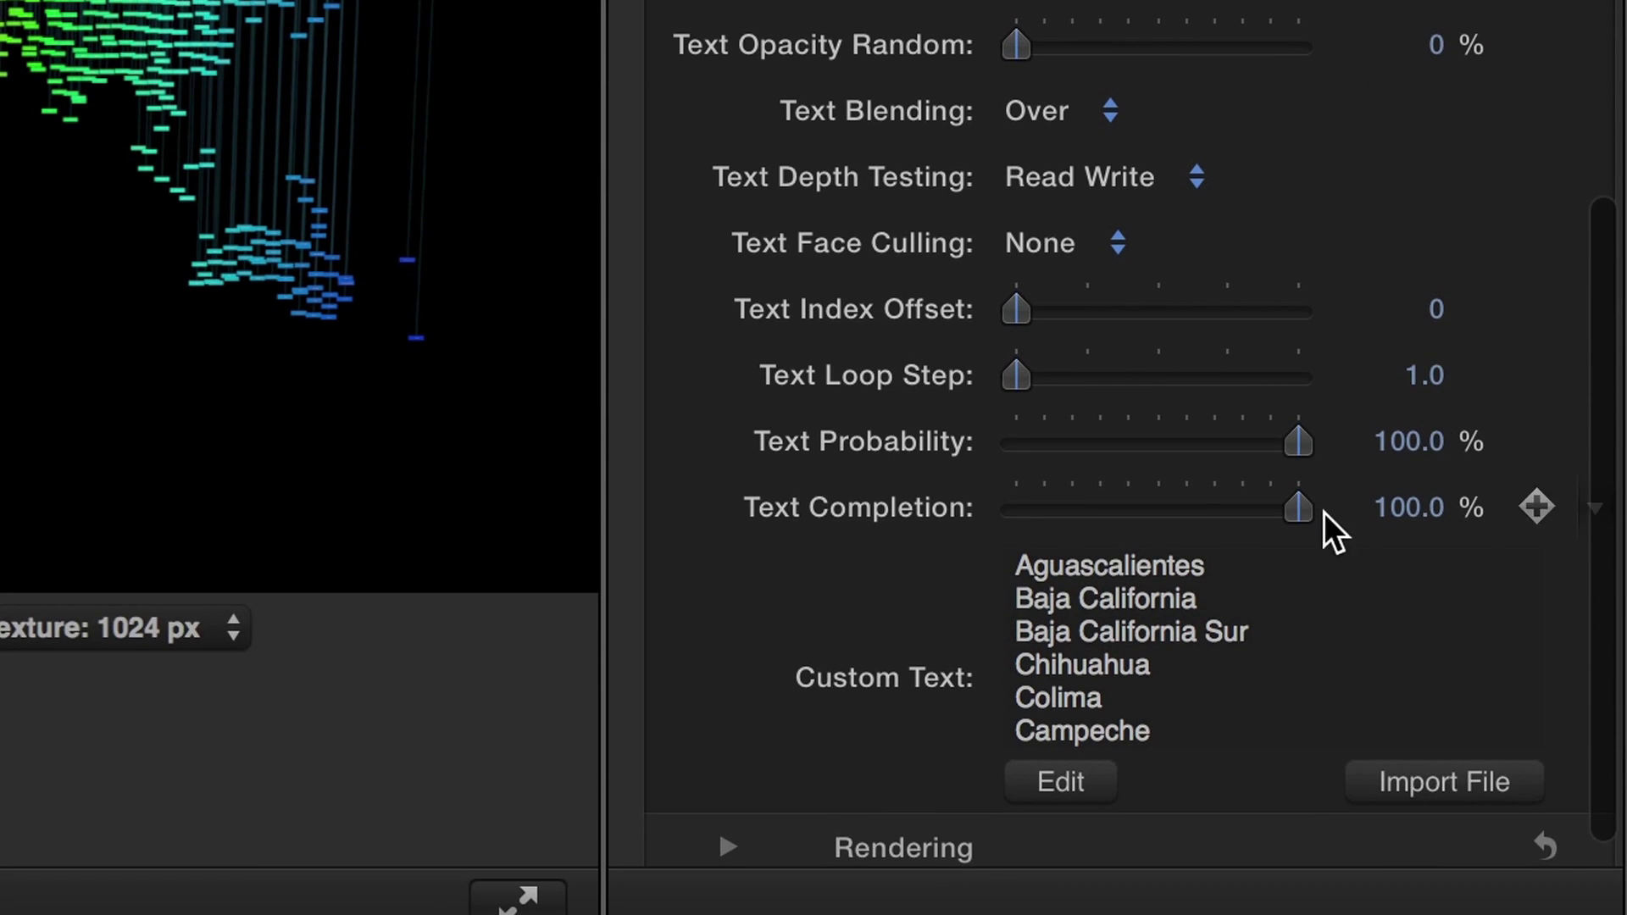
click(1081, 779)
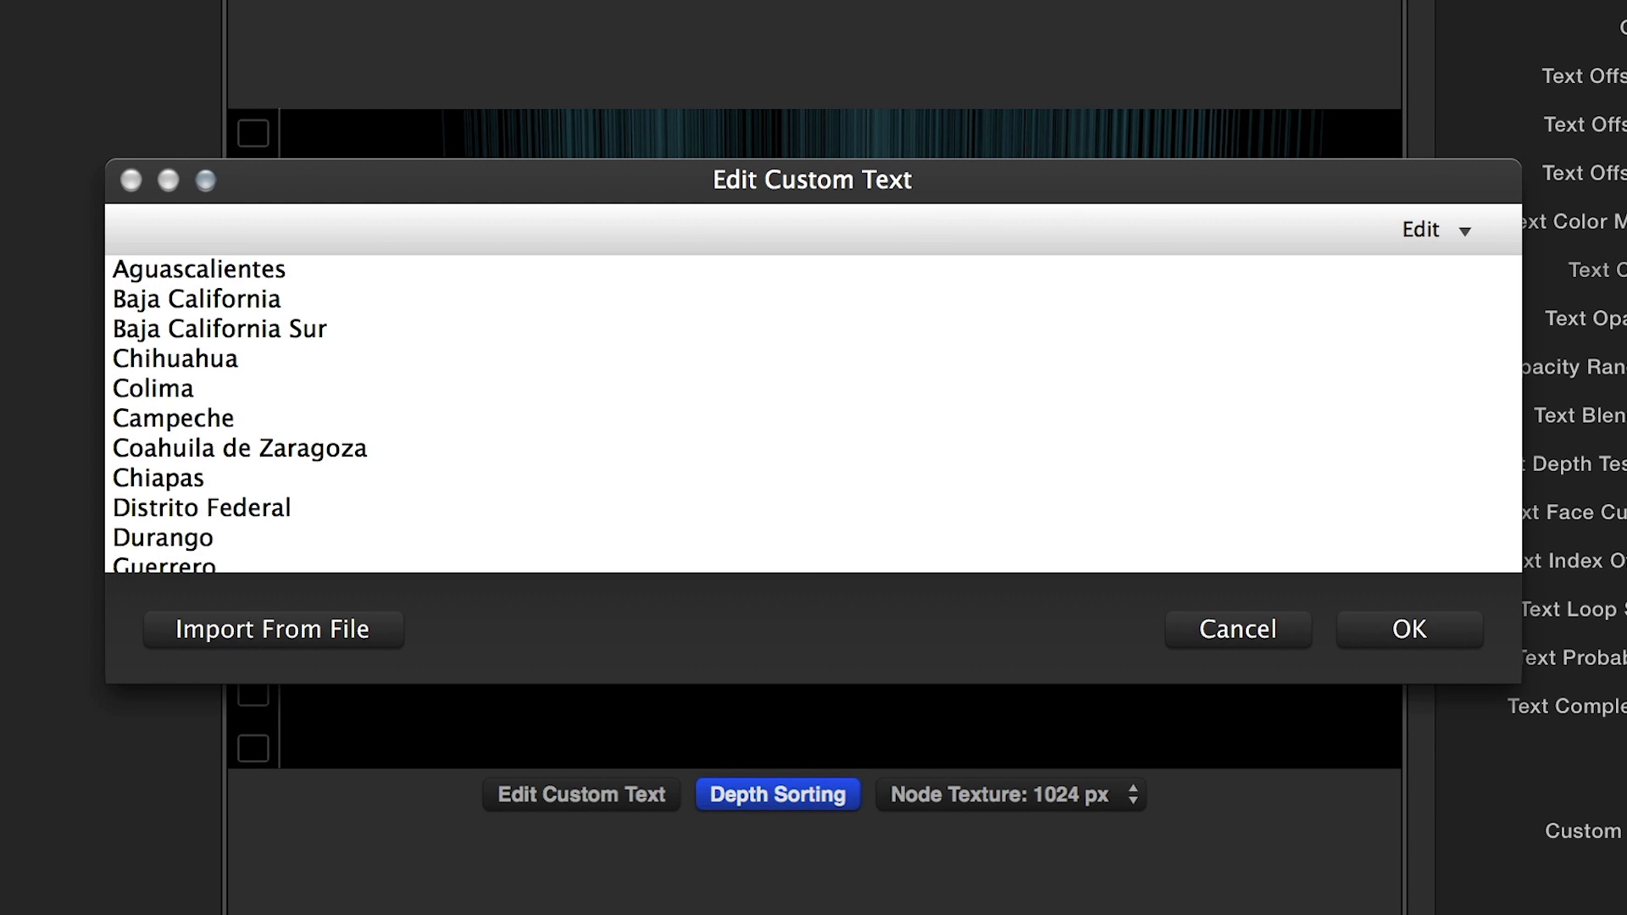
click(1409, 629)
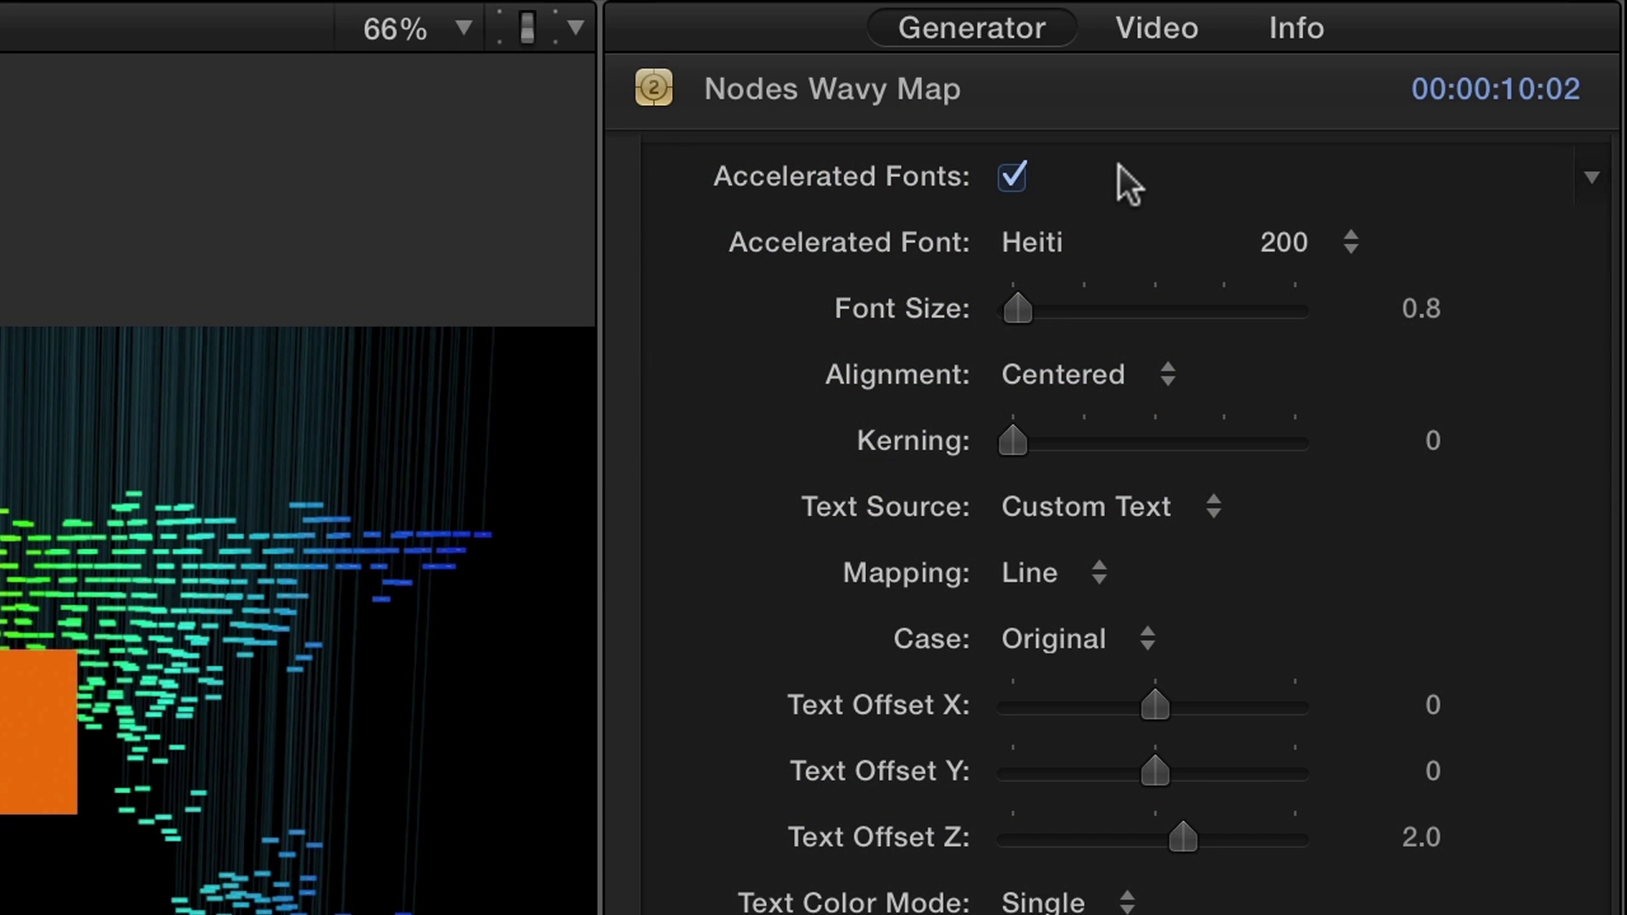
Step: Set the label font to Futura 400 at size 2.0 with centered alignment
click(1038, 242)
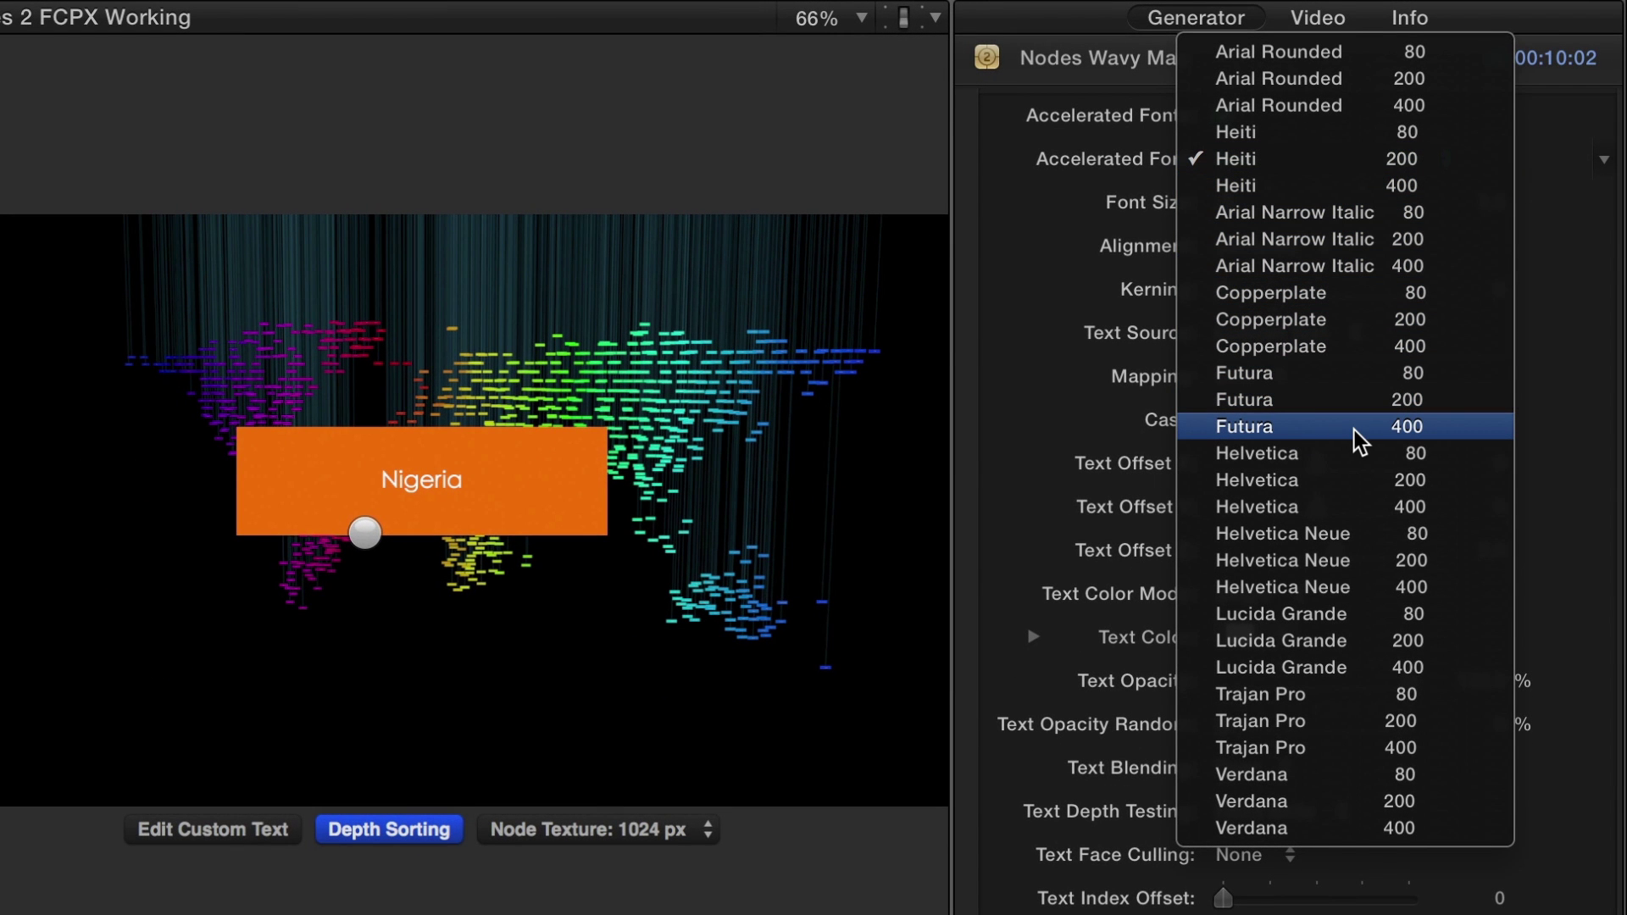
key(Escape)
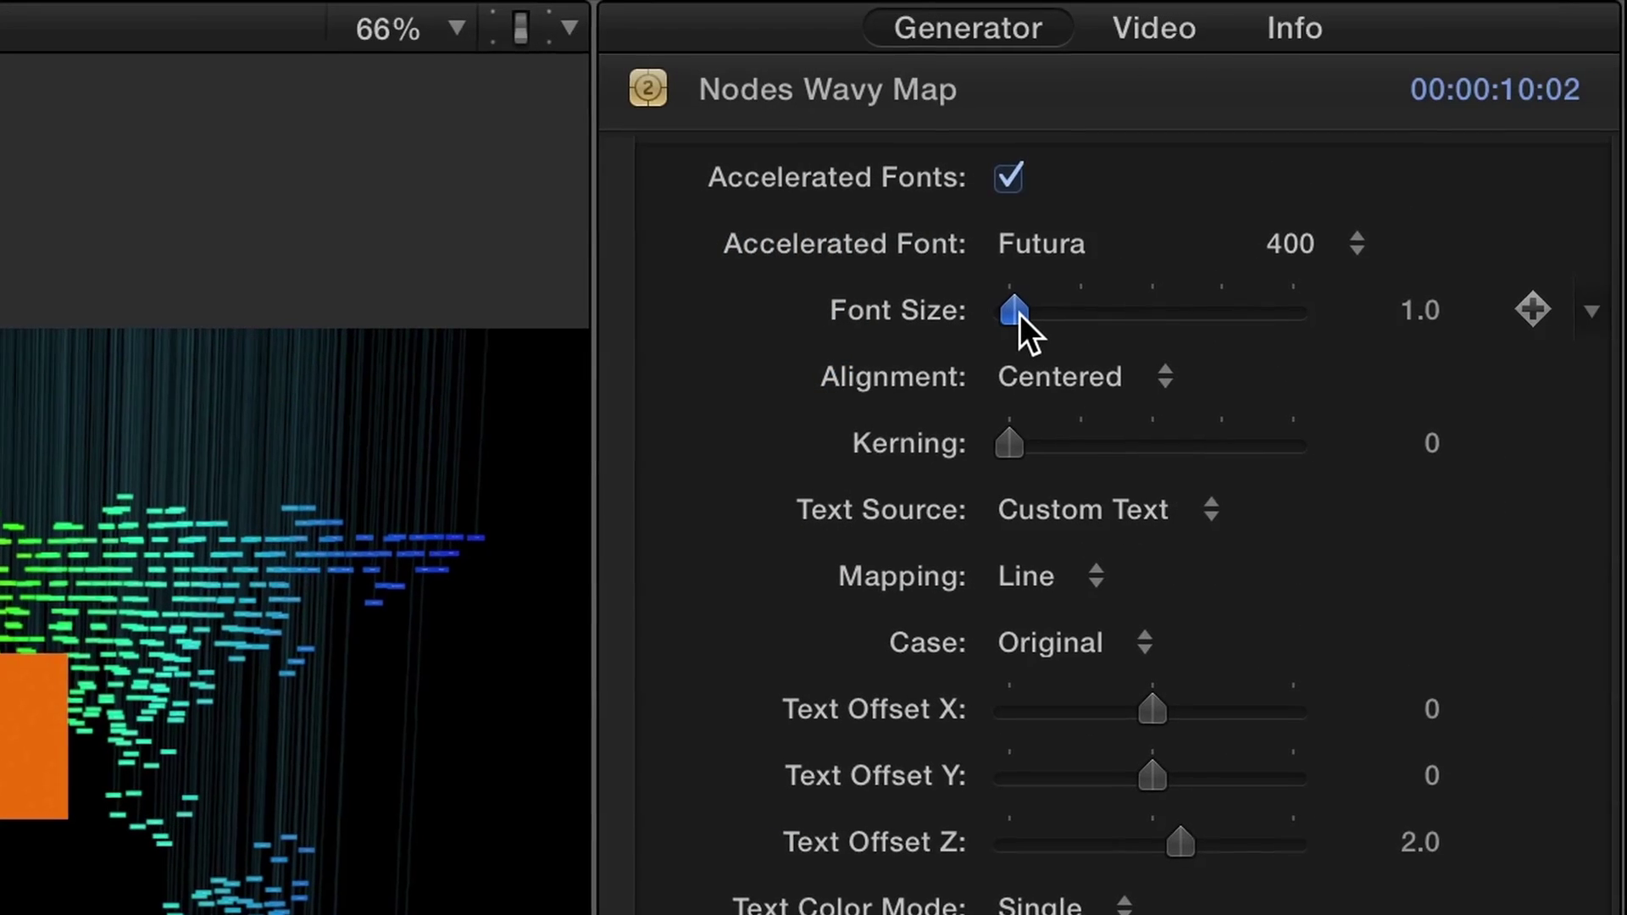
drag(1226, 202, 1228, 201)
drag(1007, 323, 1005, 323)
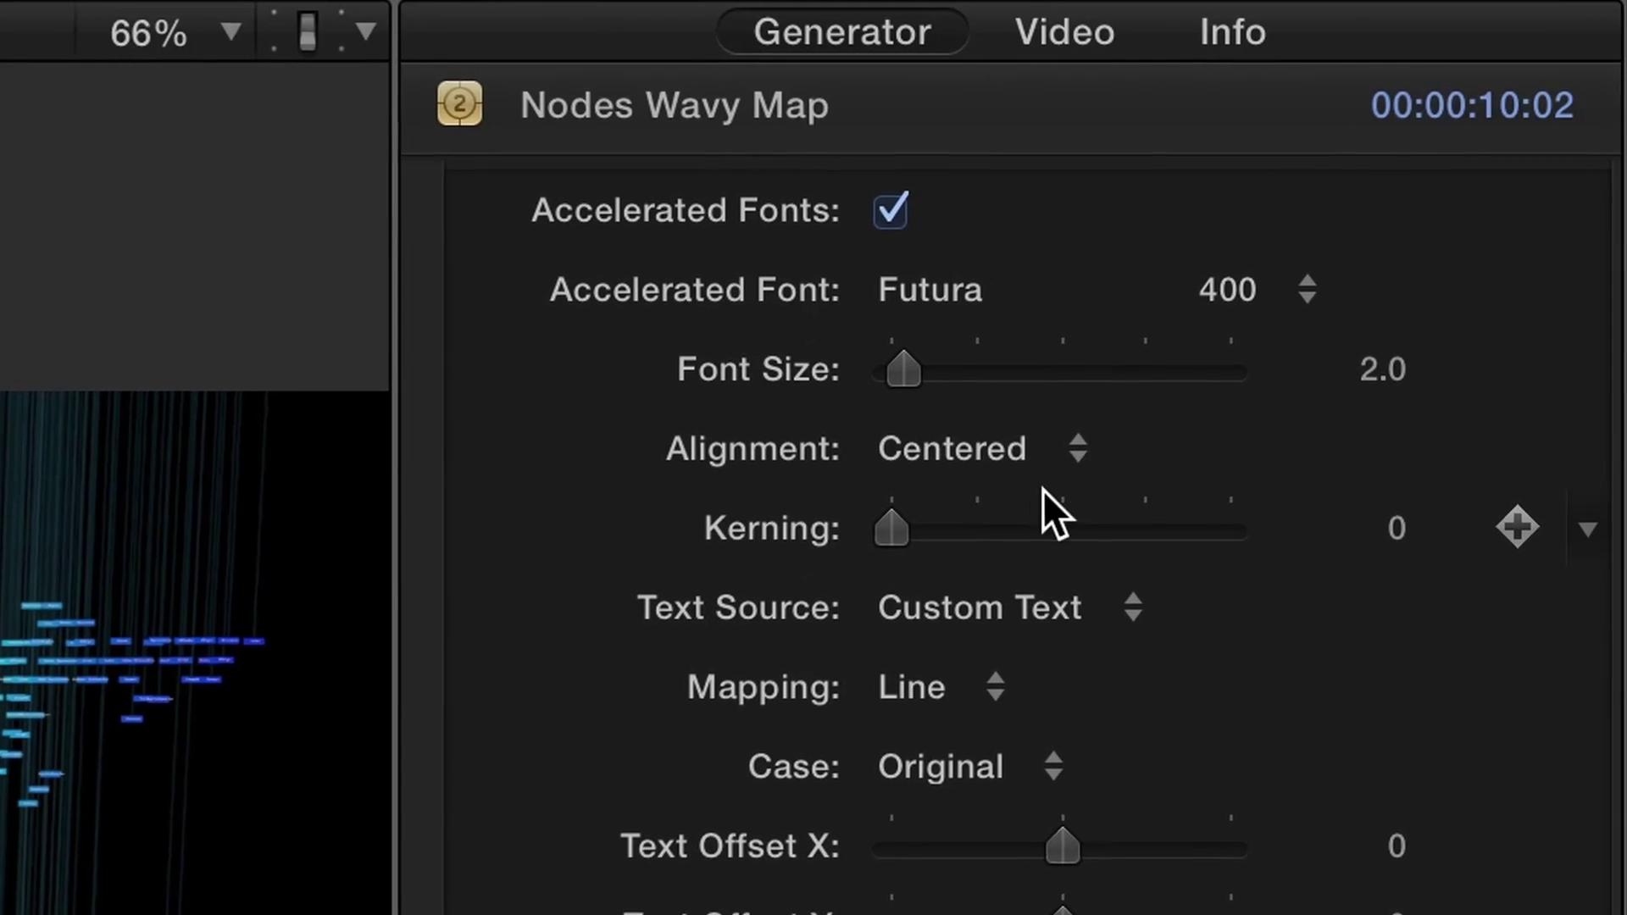
click(1104, 429)
click(1070, 466)
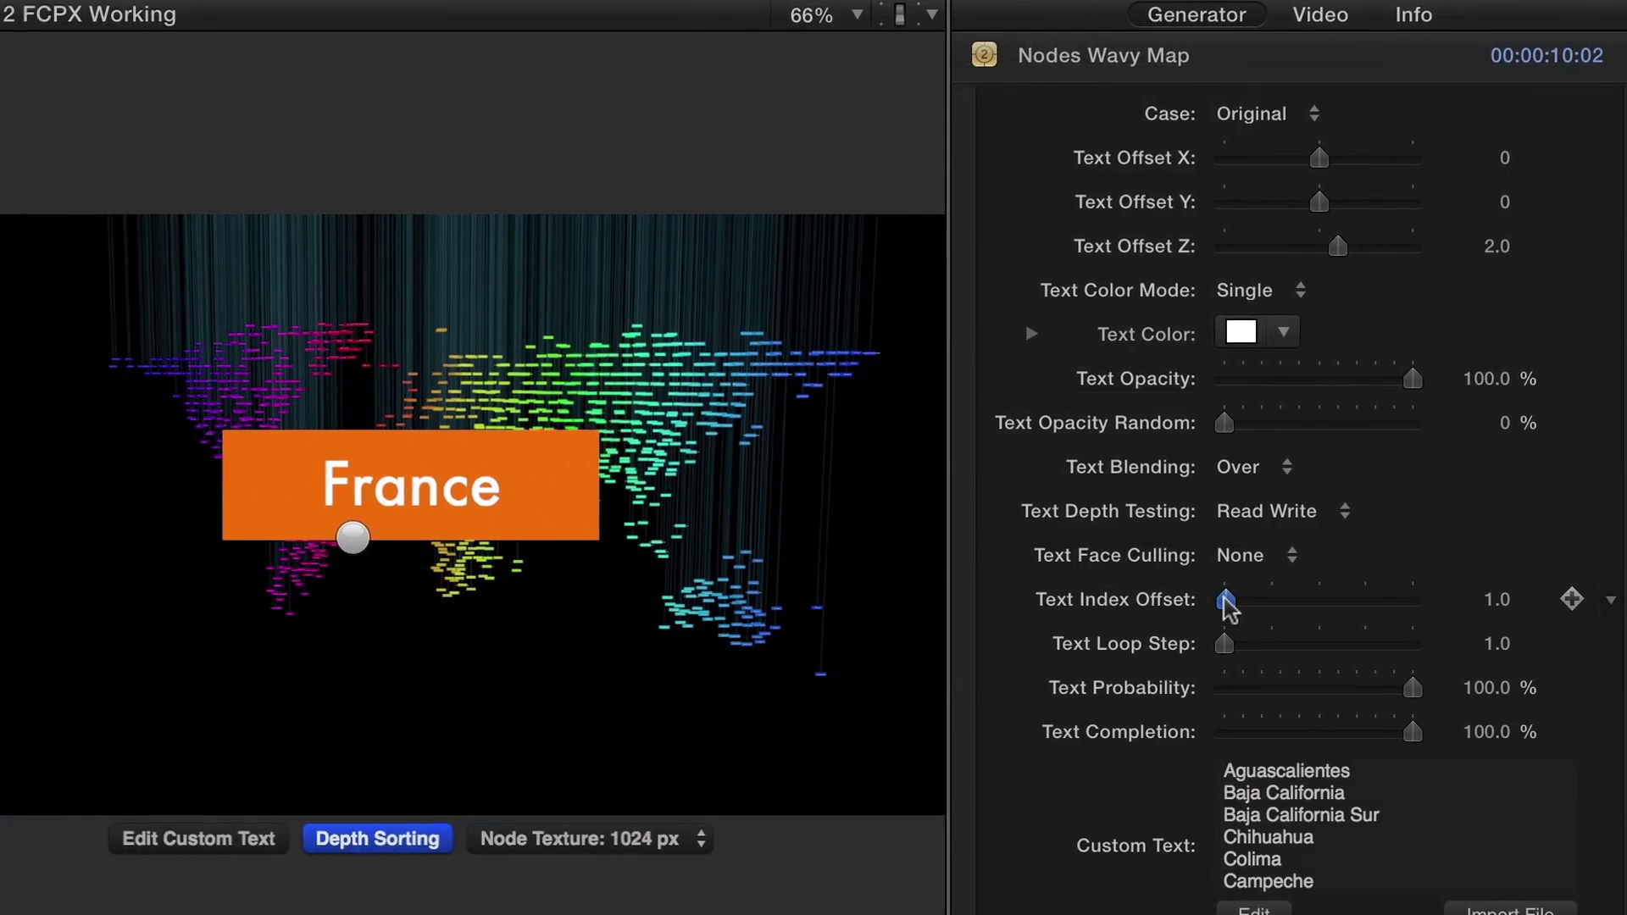
Step: Raise Text Index Offset to 3.0 so the label cycles through place names to Nigeria
drag(1229, 607, 1318, 601)
drag(1444, 601, 1451, 602)
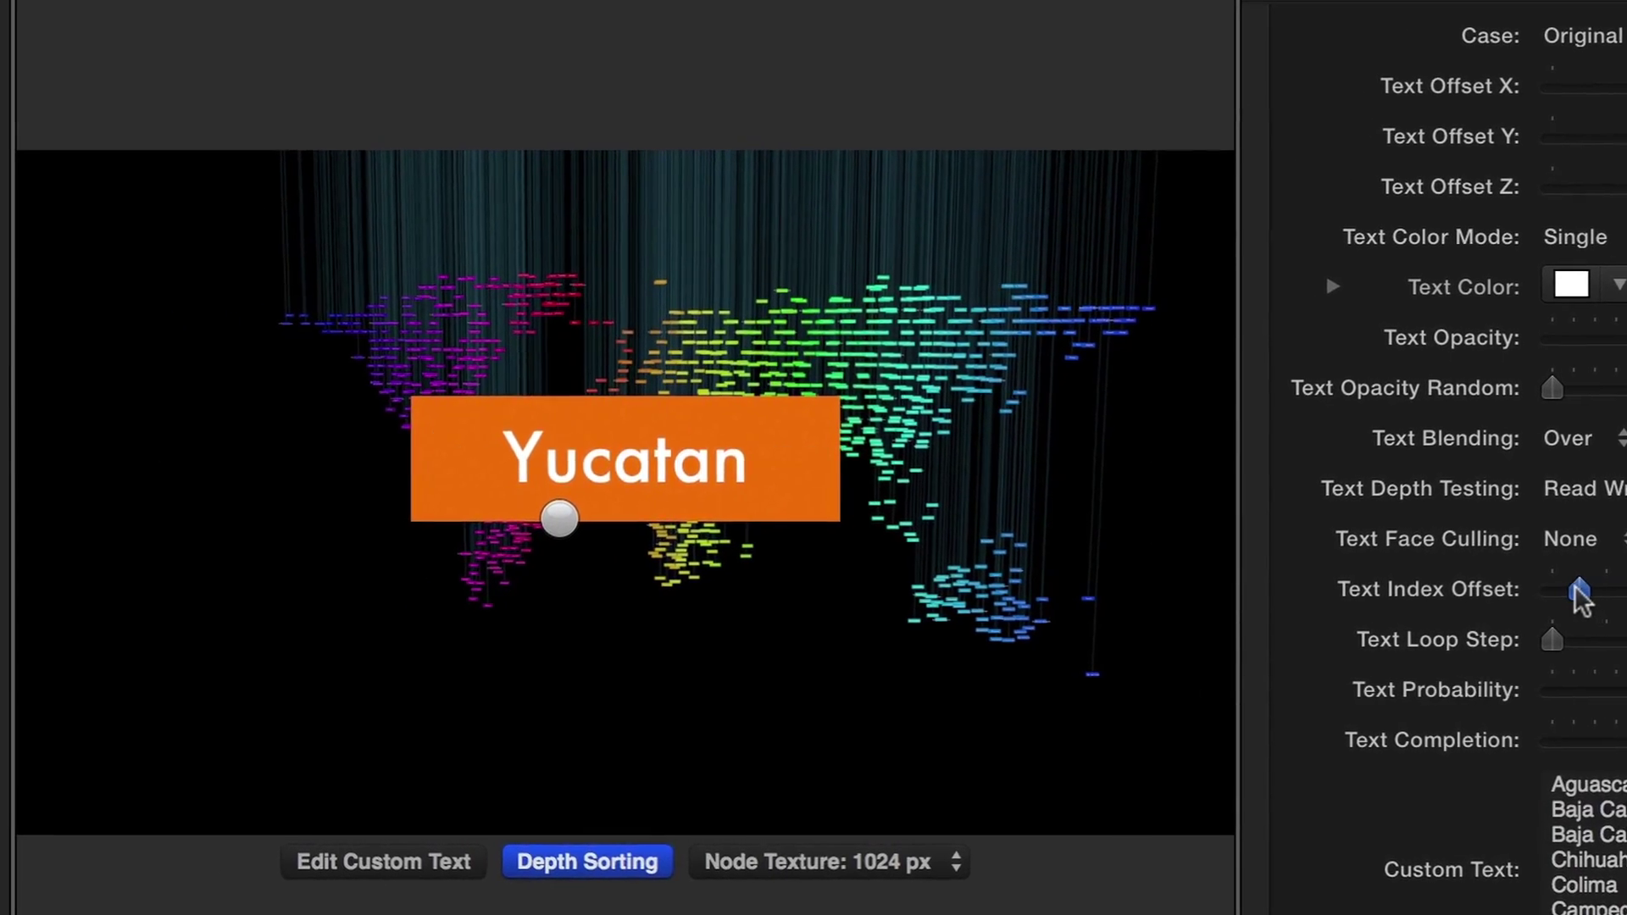
drag(1578, 593, 1621, 593)
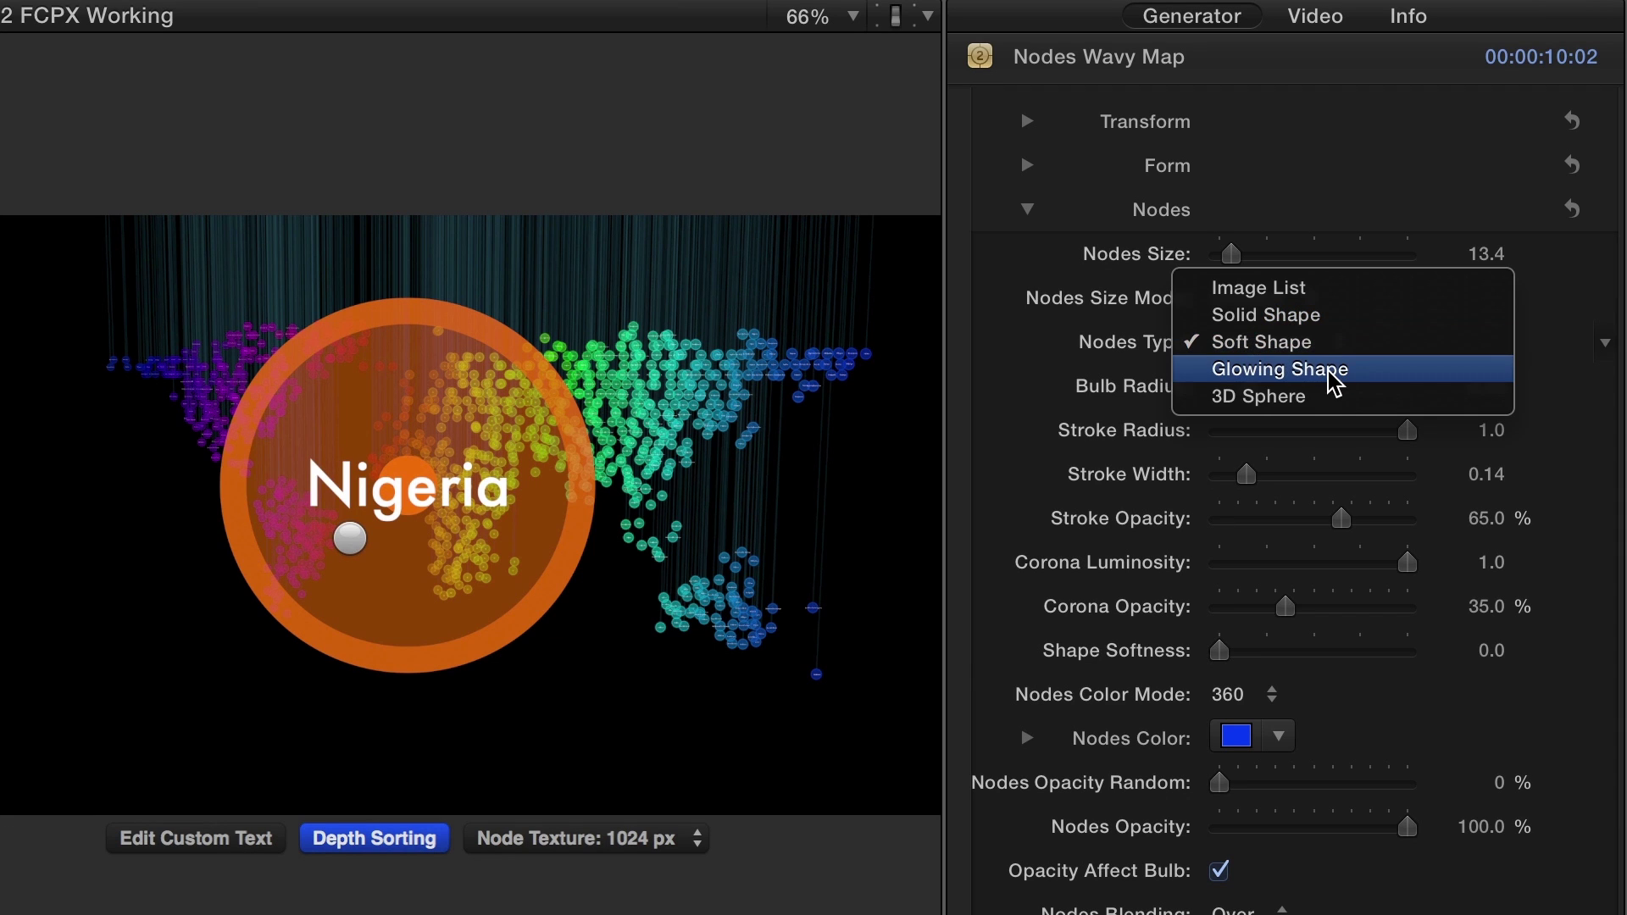
Step: Switch Nodes Type from Glowing Shape to Image List, showing the Antelope Canyon.jpg texture
click(1401, 342)
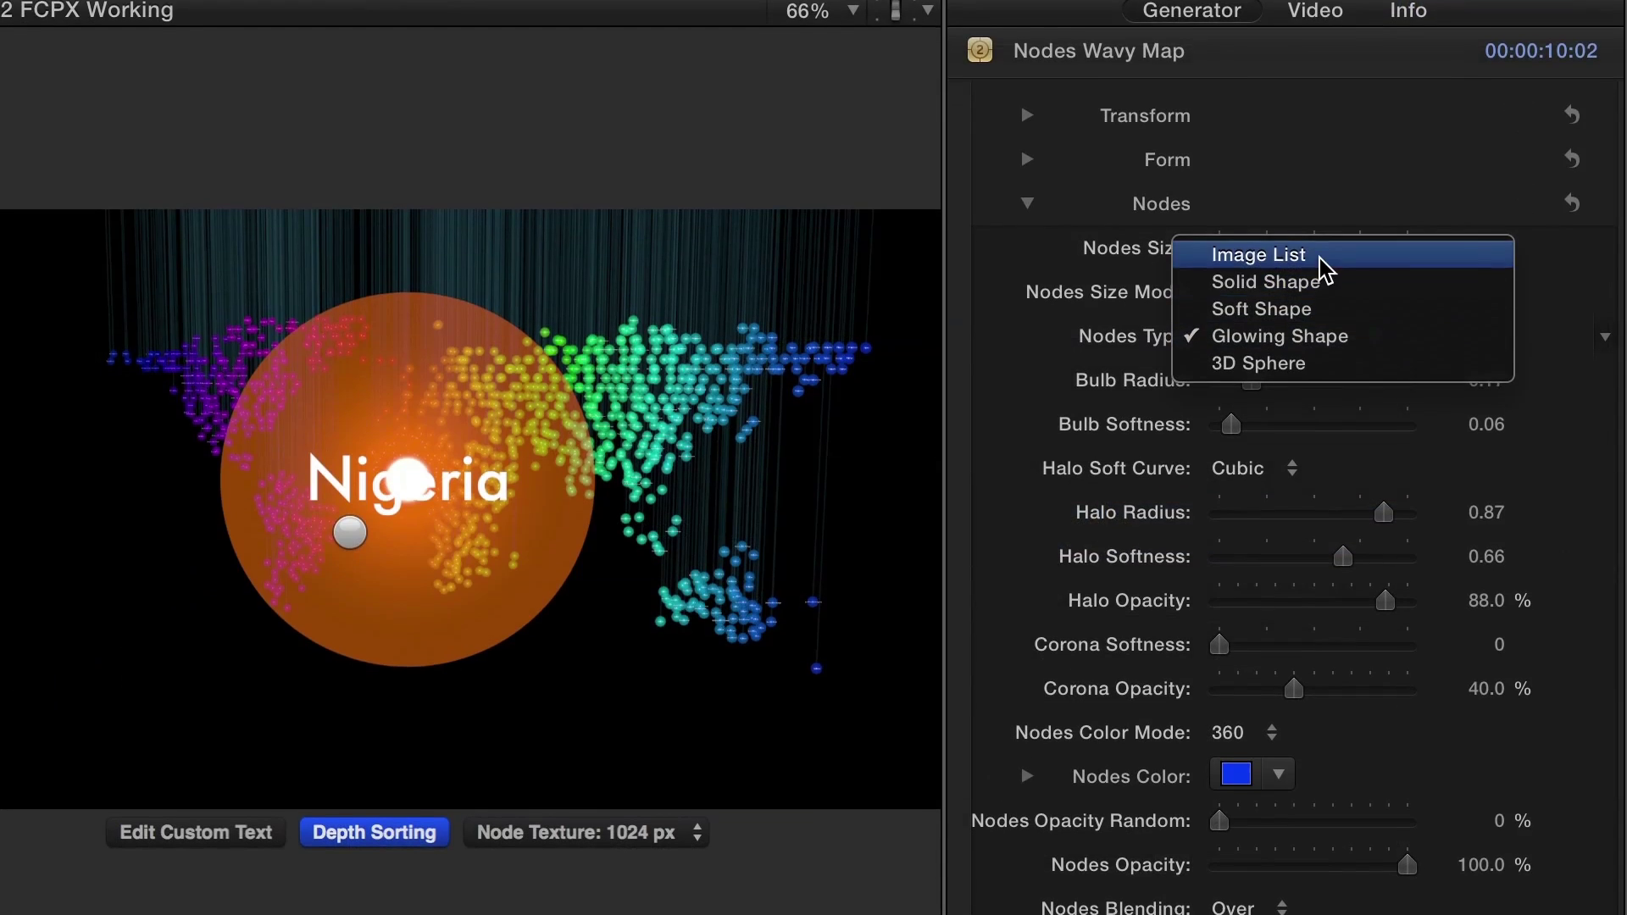
click(1064, 386)
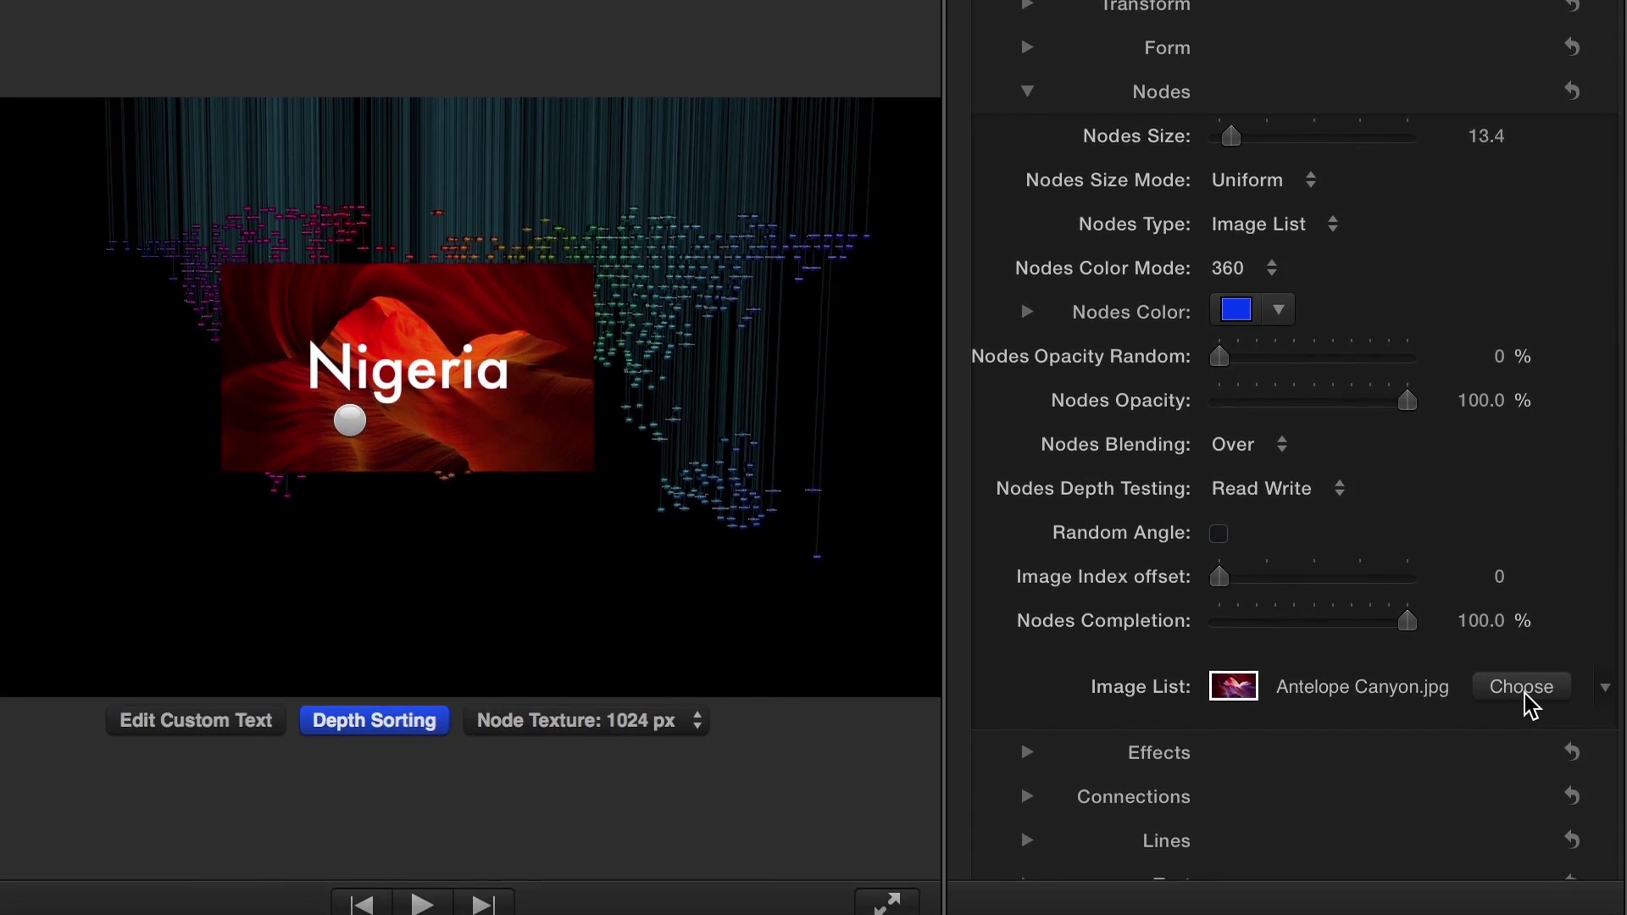
Step: Replace Antelope Canyon in the image list with France, London and Nigeria, with Nigeria on top
click(1525, 697)
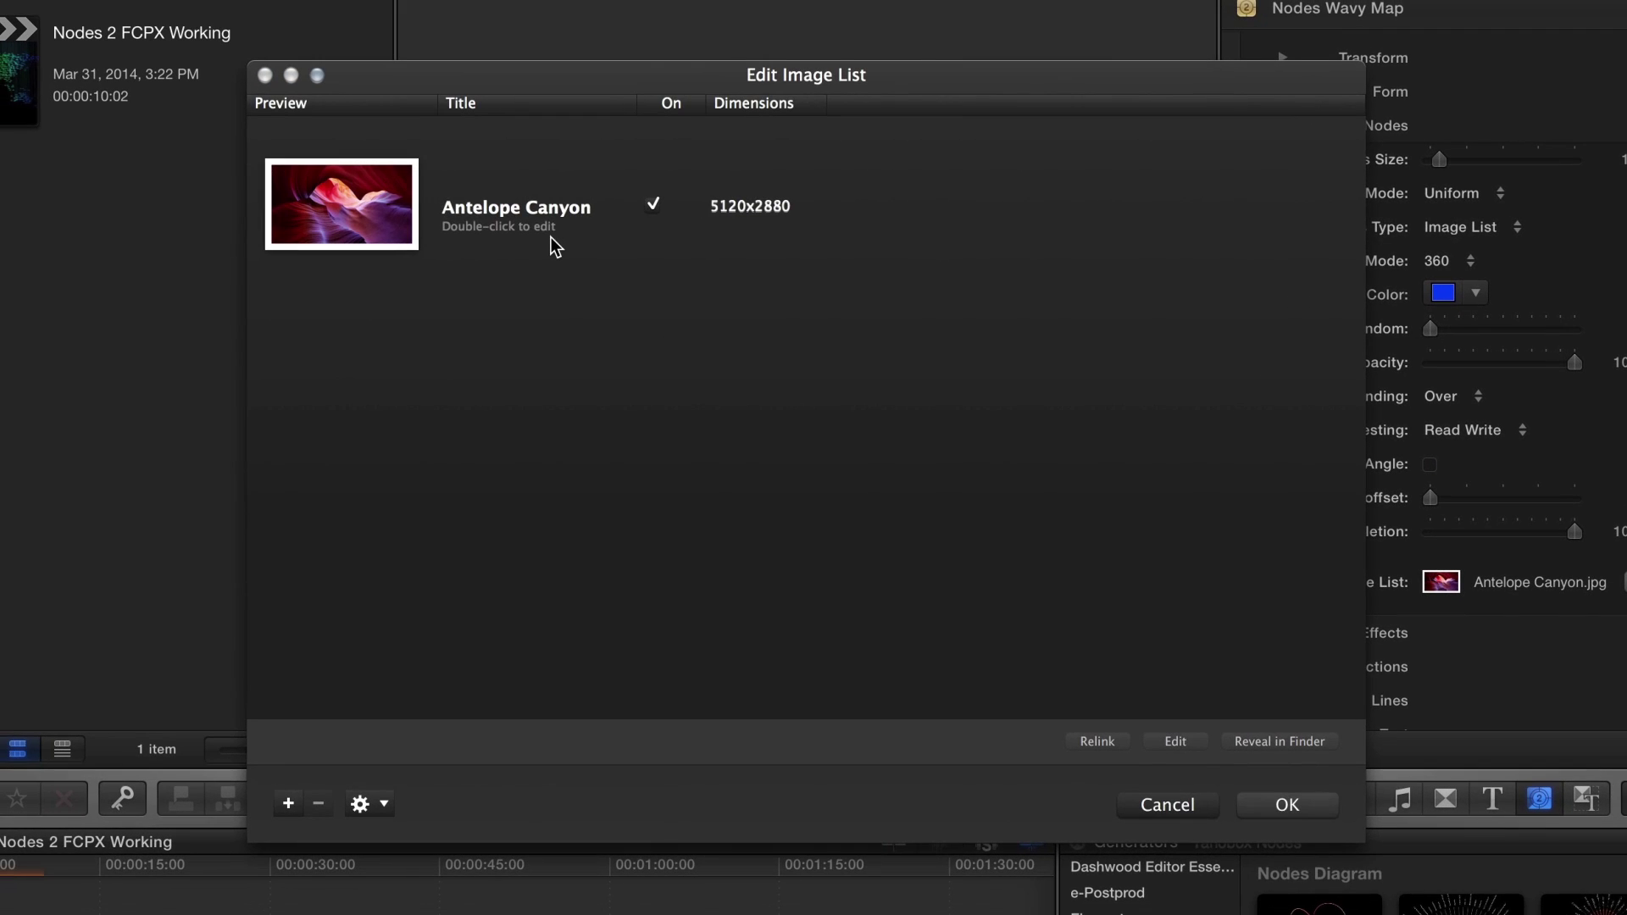
click(376, 200)
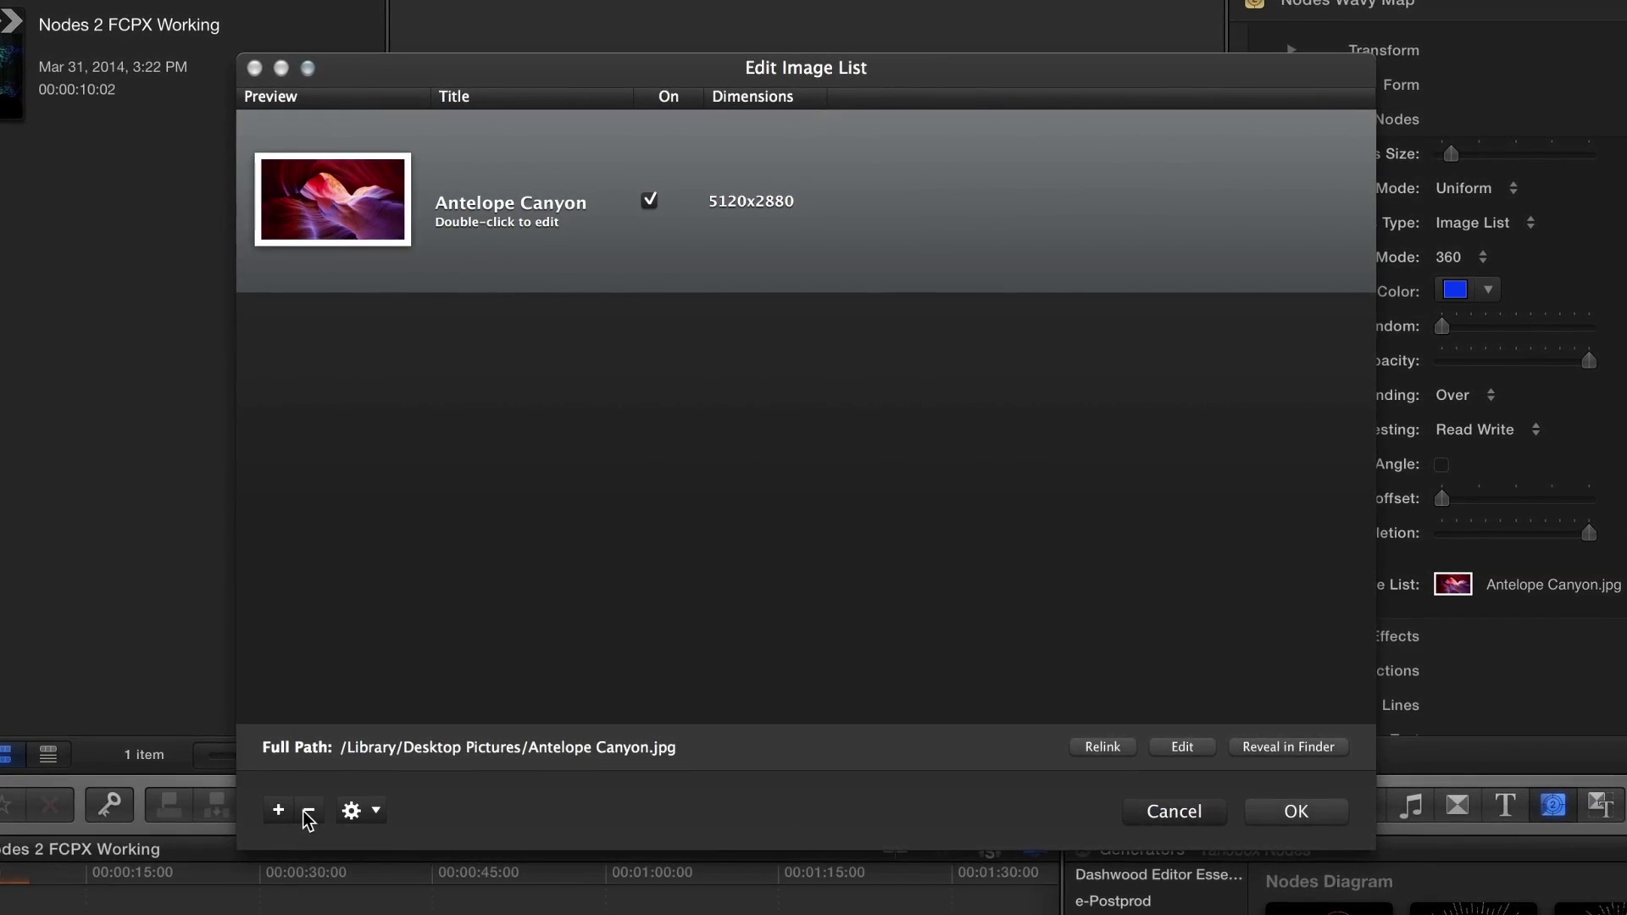
click(302, 811)
click(276, 812)
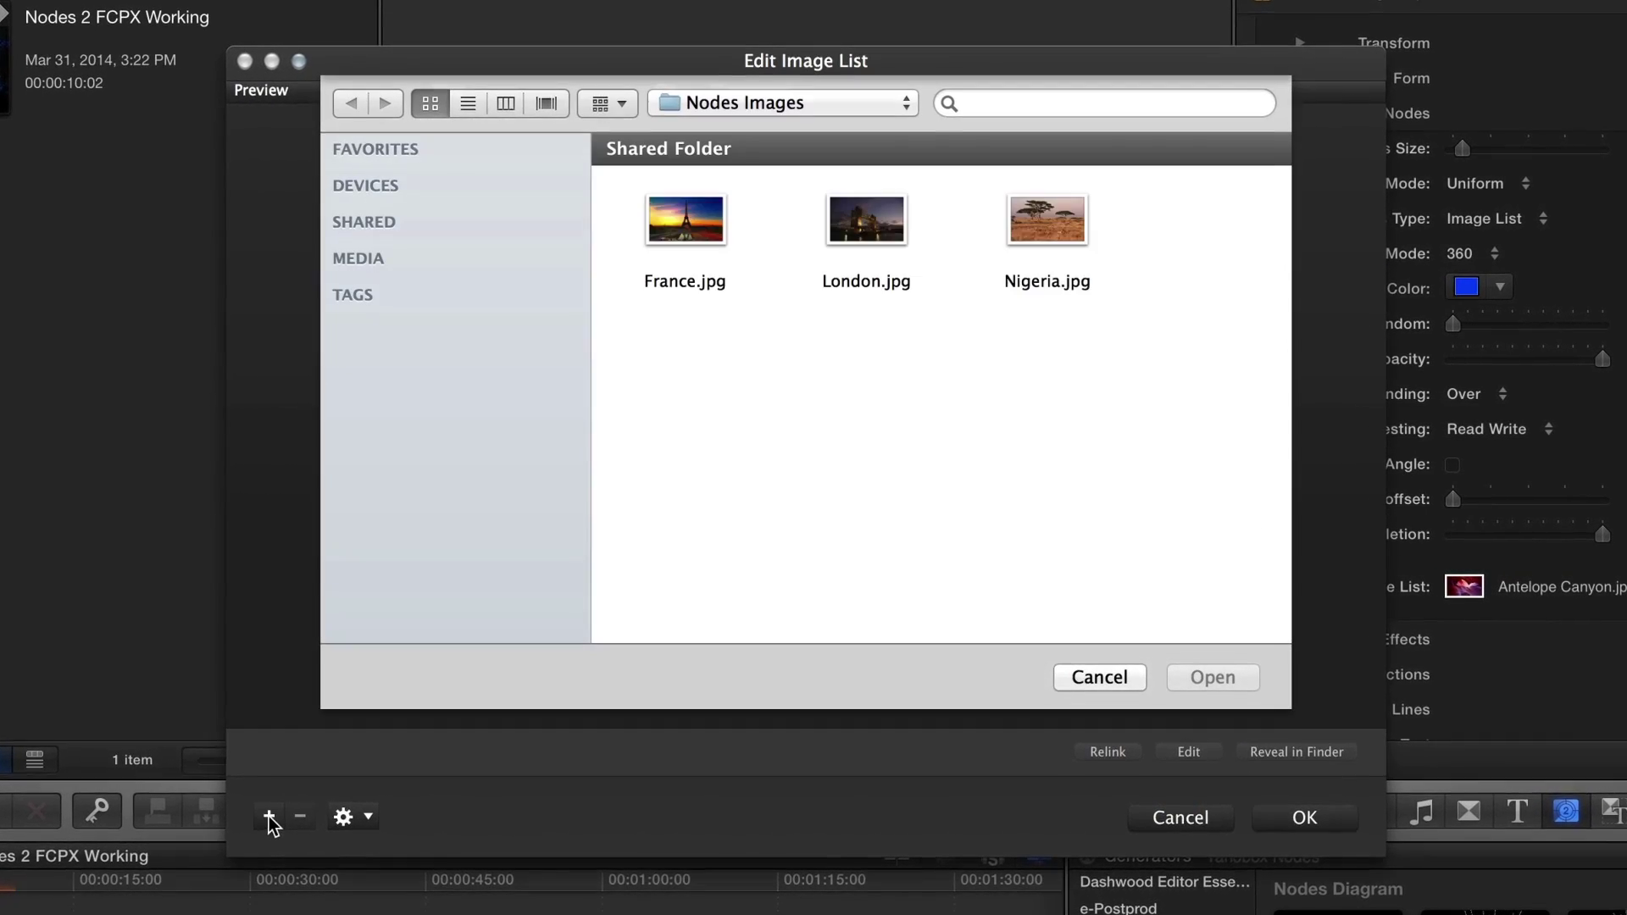
drag(607, 288, 1112, 222)
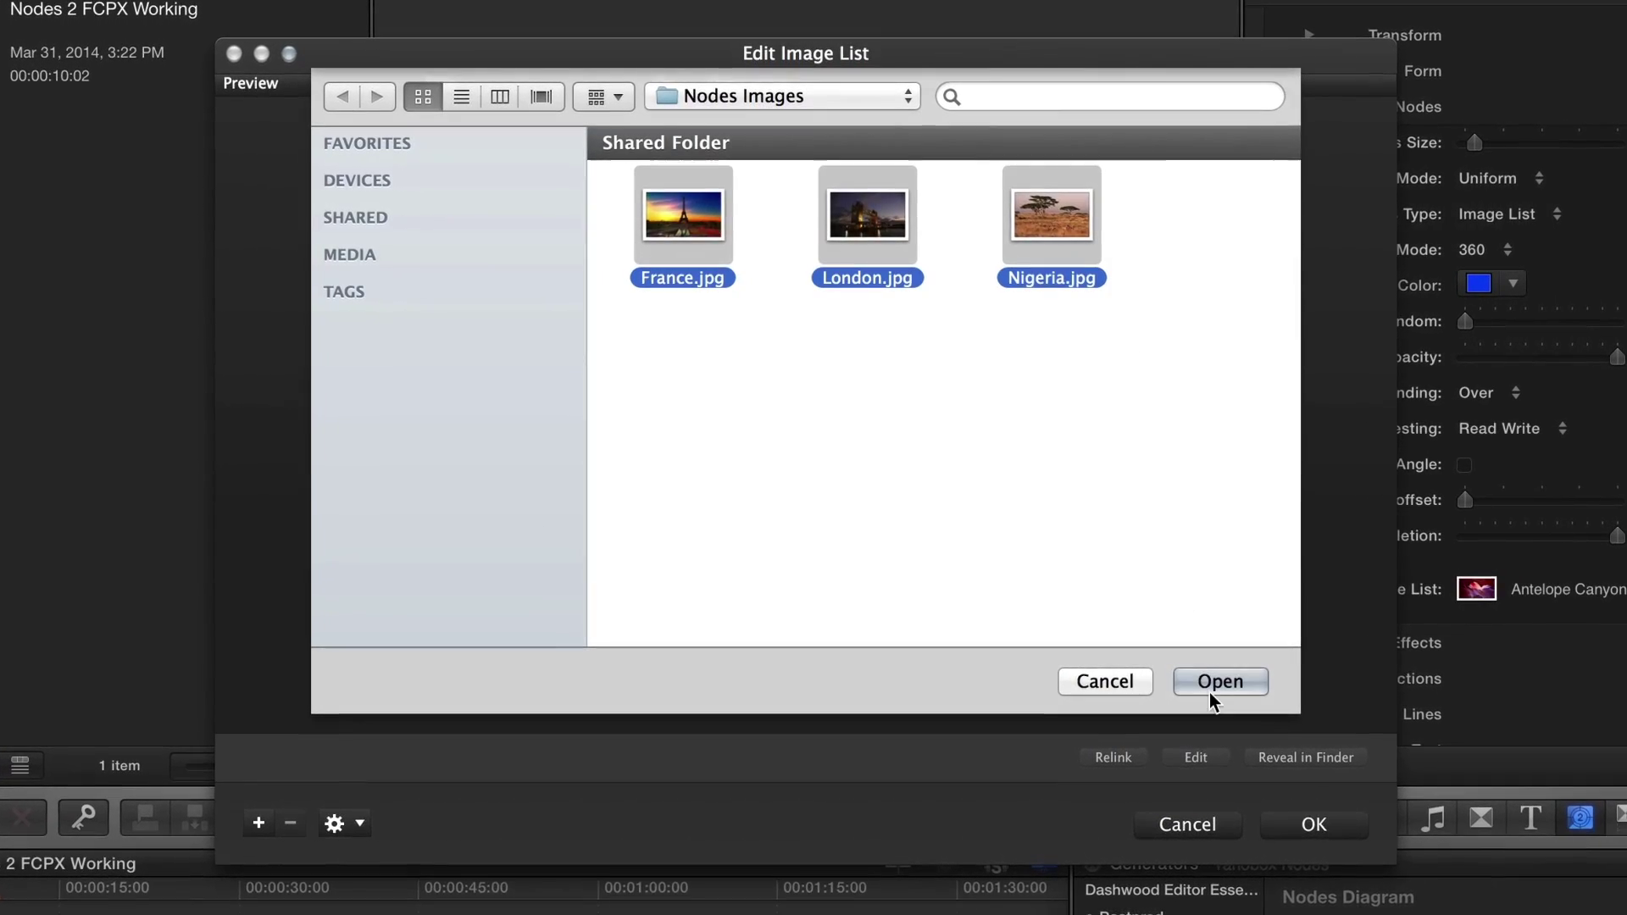
click(1211, 688)
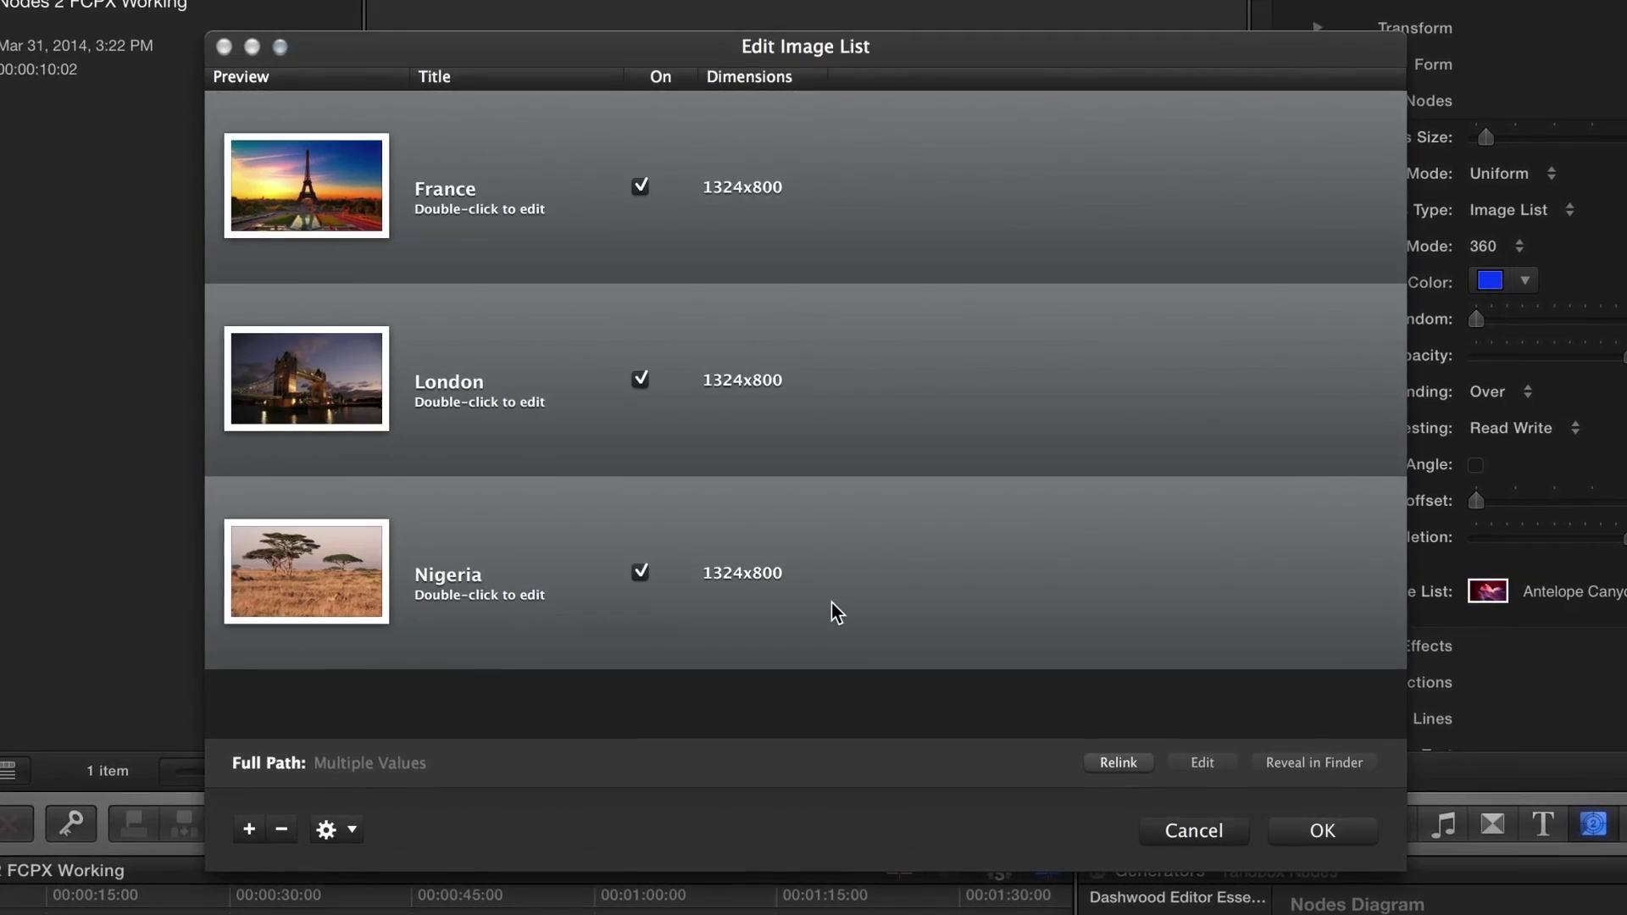
click(831, 602)
drag(820, 603, 622, 106)
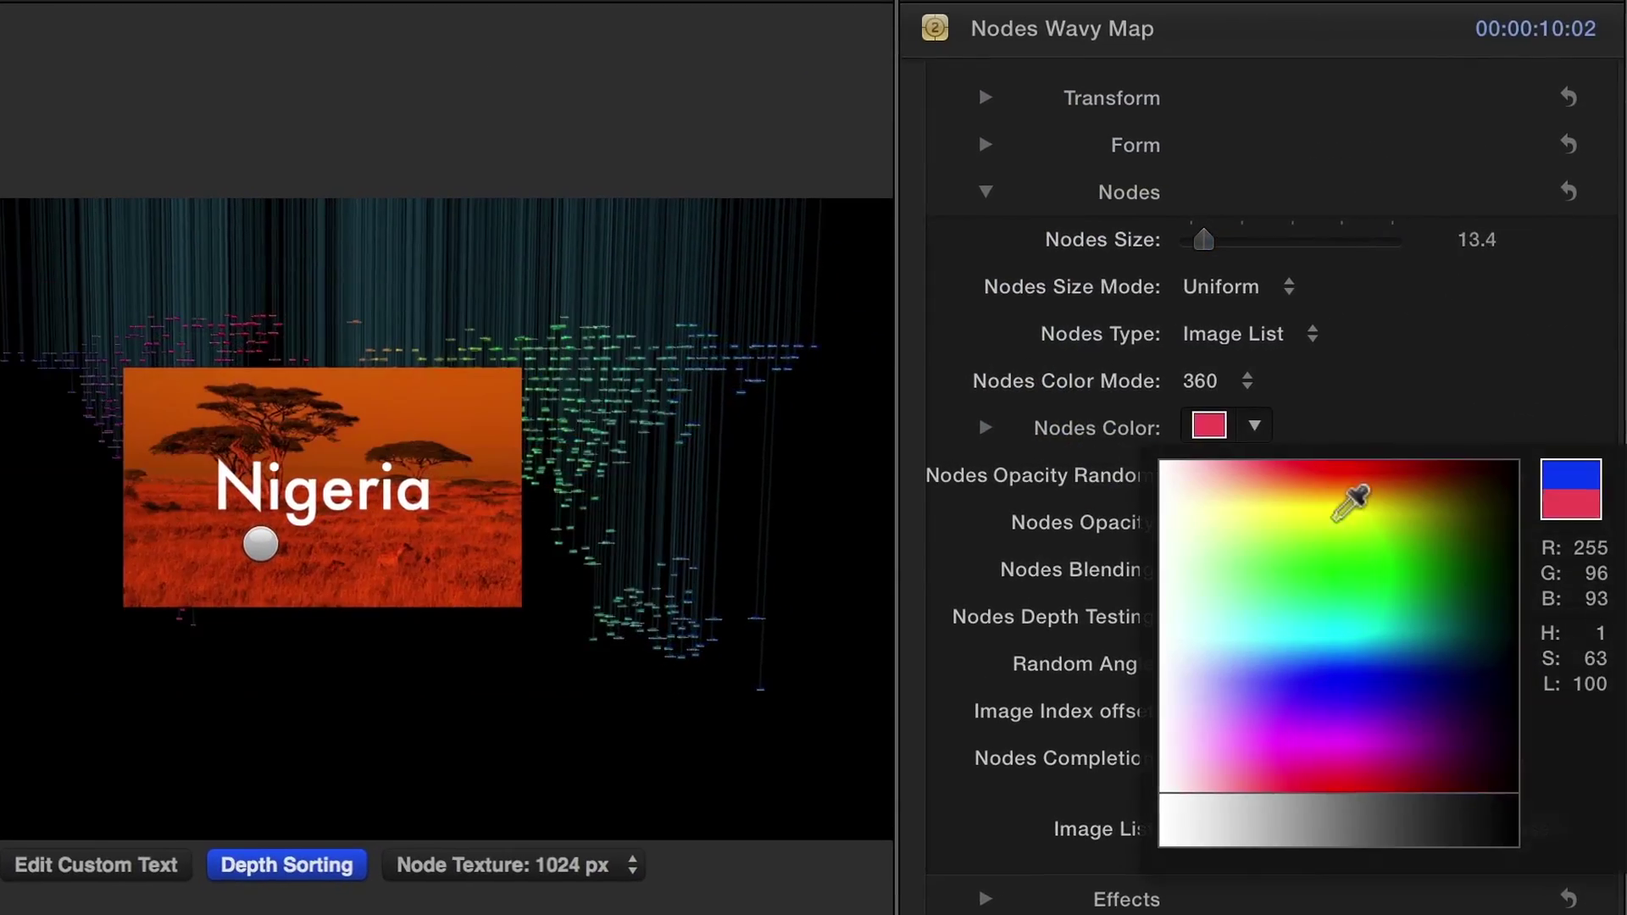
Step: Set Nodes Size 13.4, pick a new node colour, opacity 86, and keep Free Position connections
drag(1351, 501, 1369, 512)
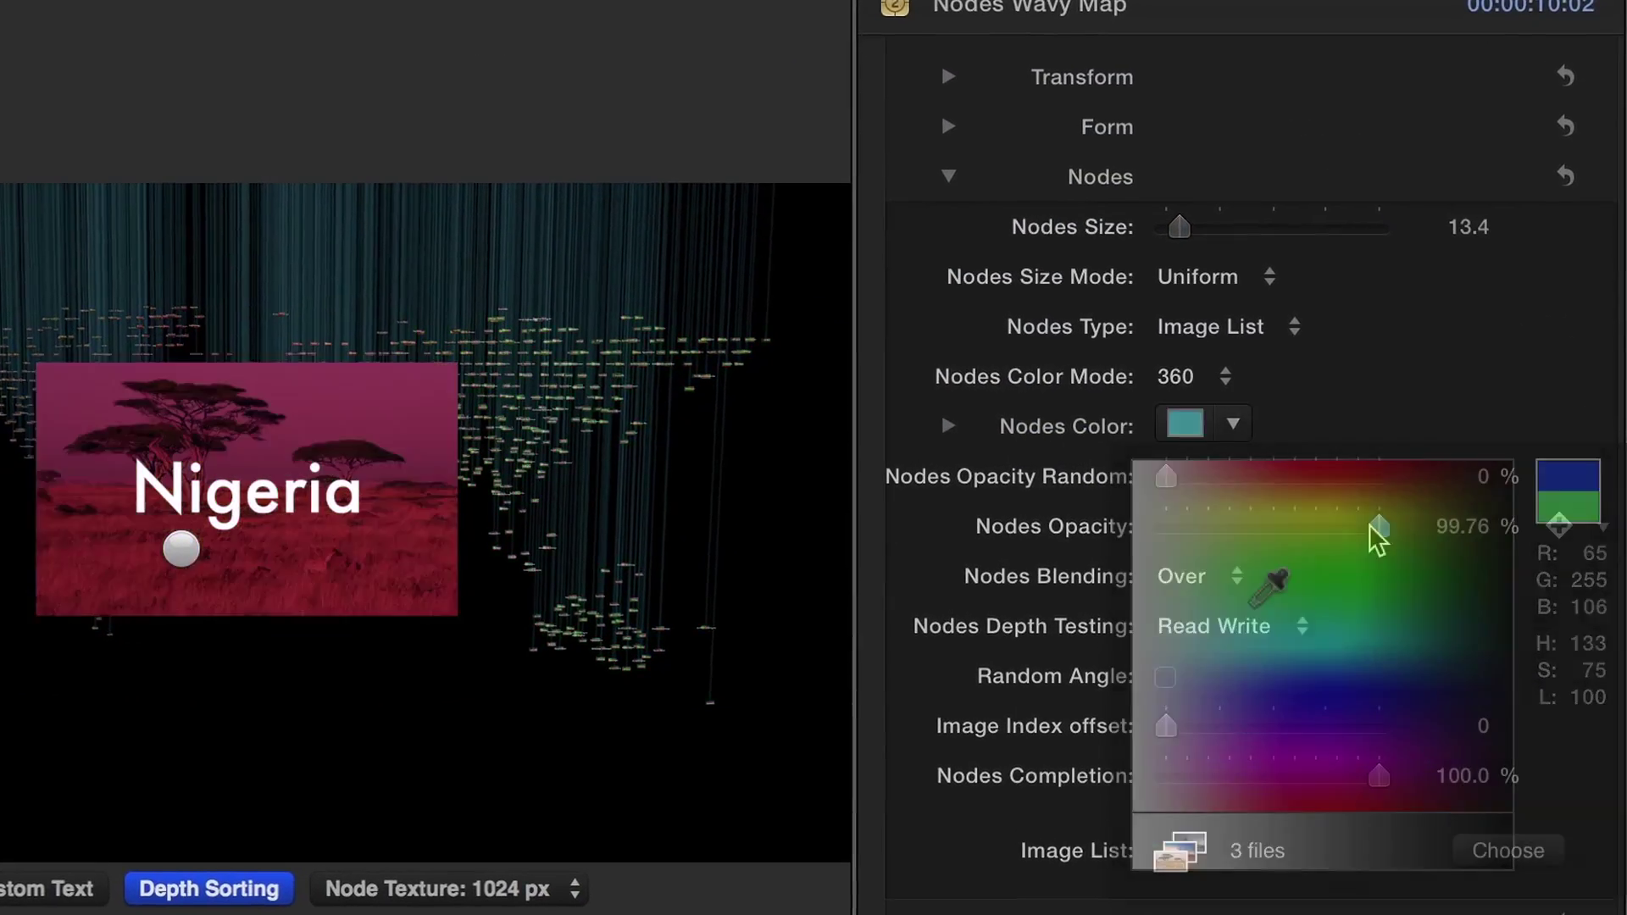
drag(1372, 534, 1338, 538)
click(1203, 581)
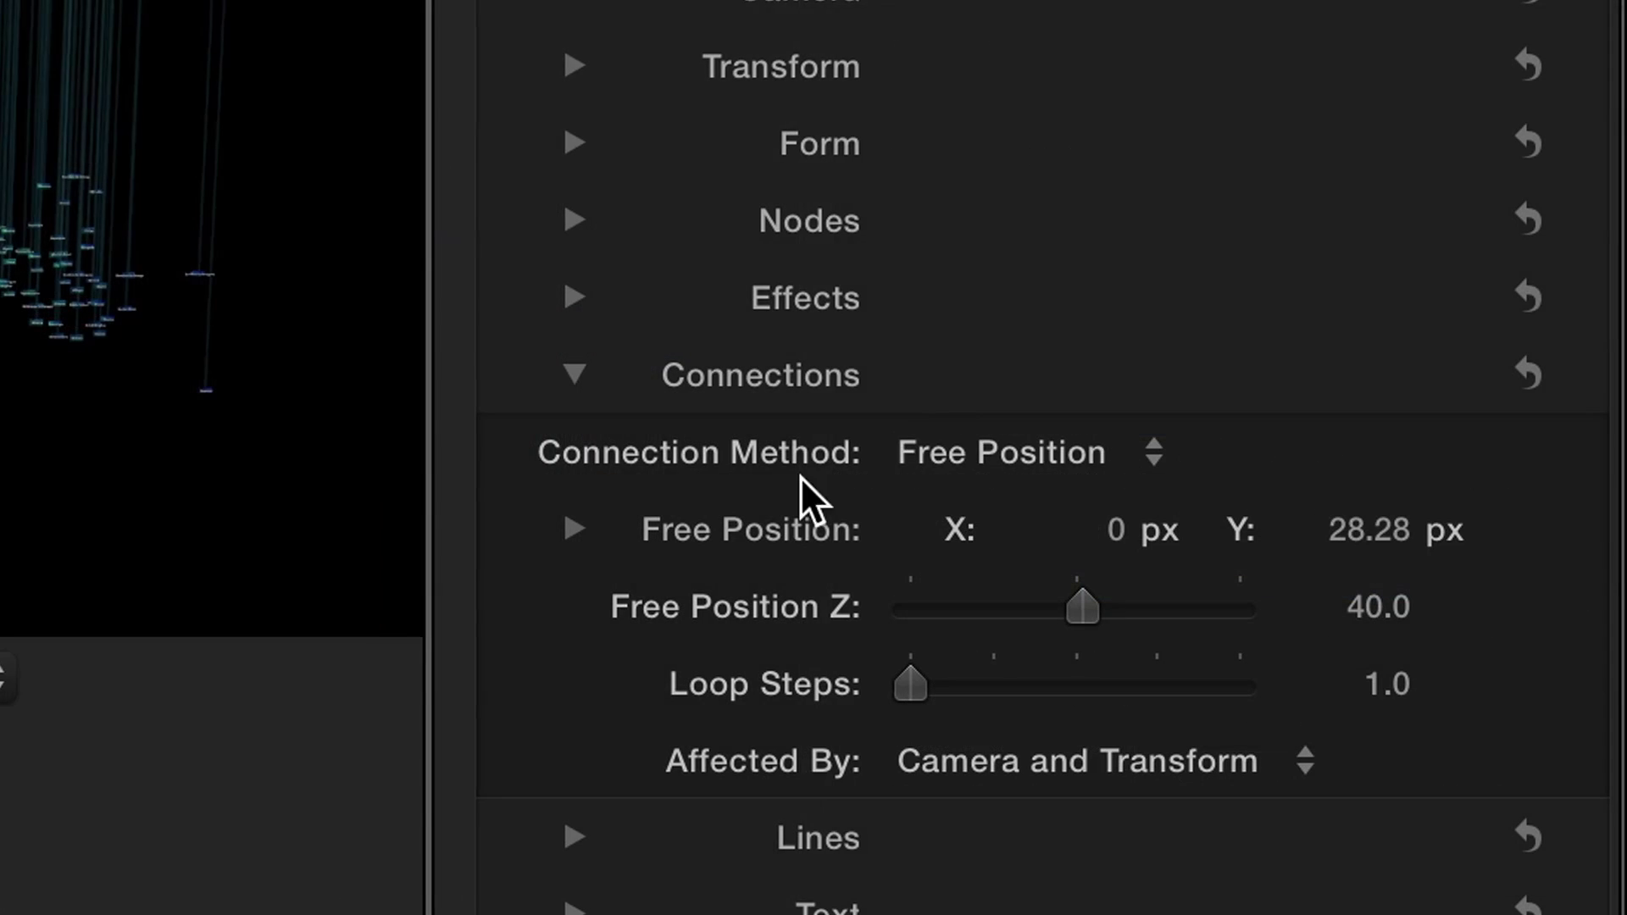
click(1008, 454)
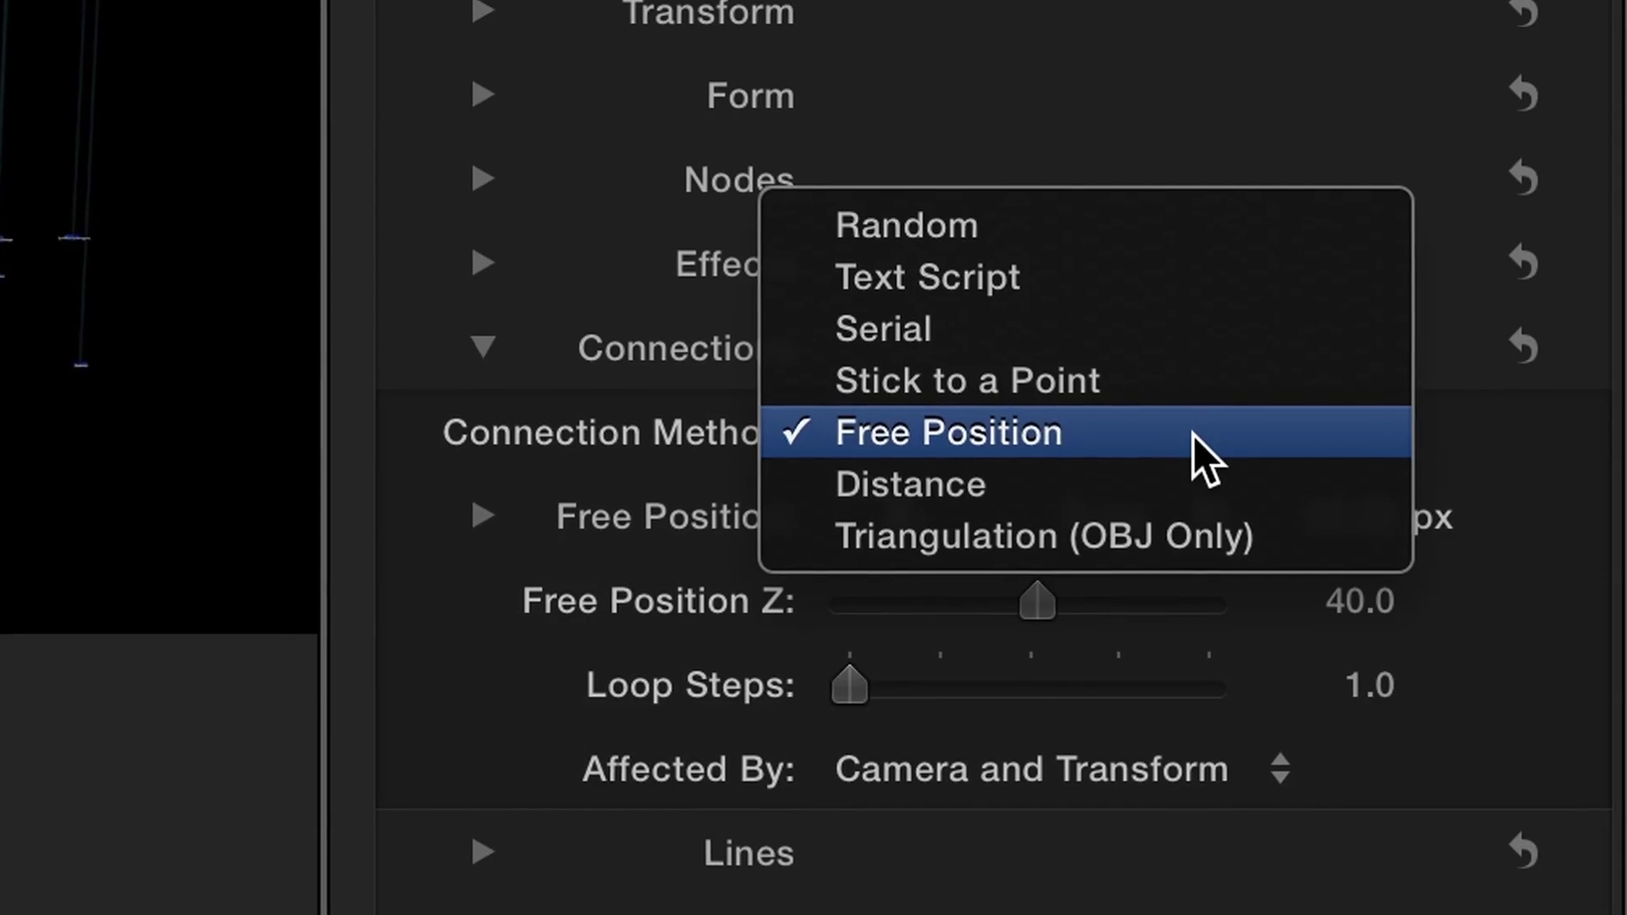
click(1193, 435)
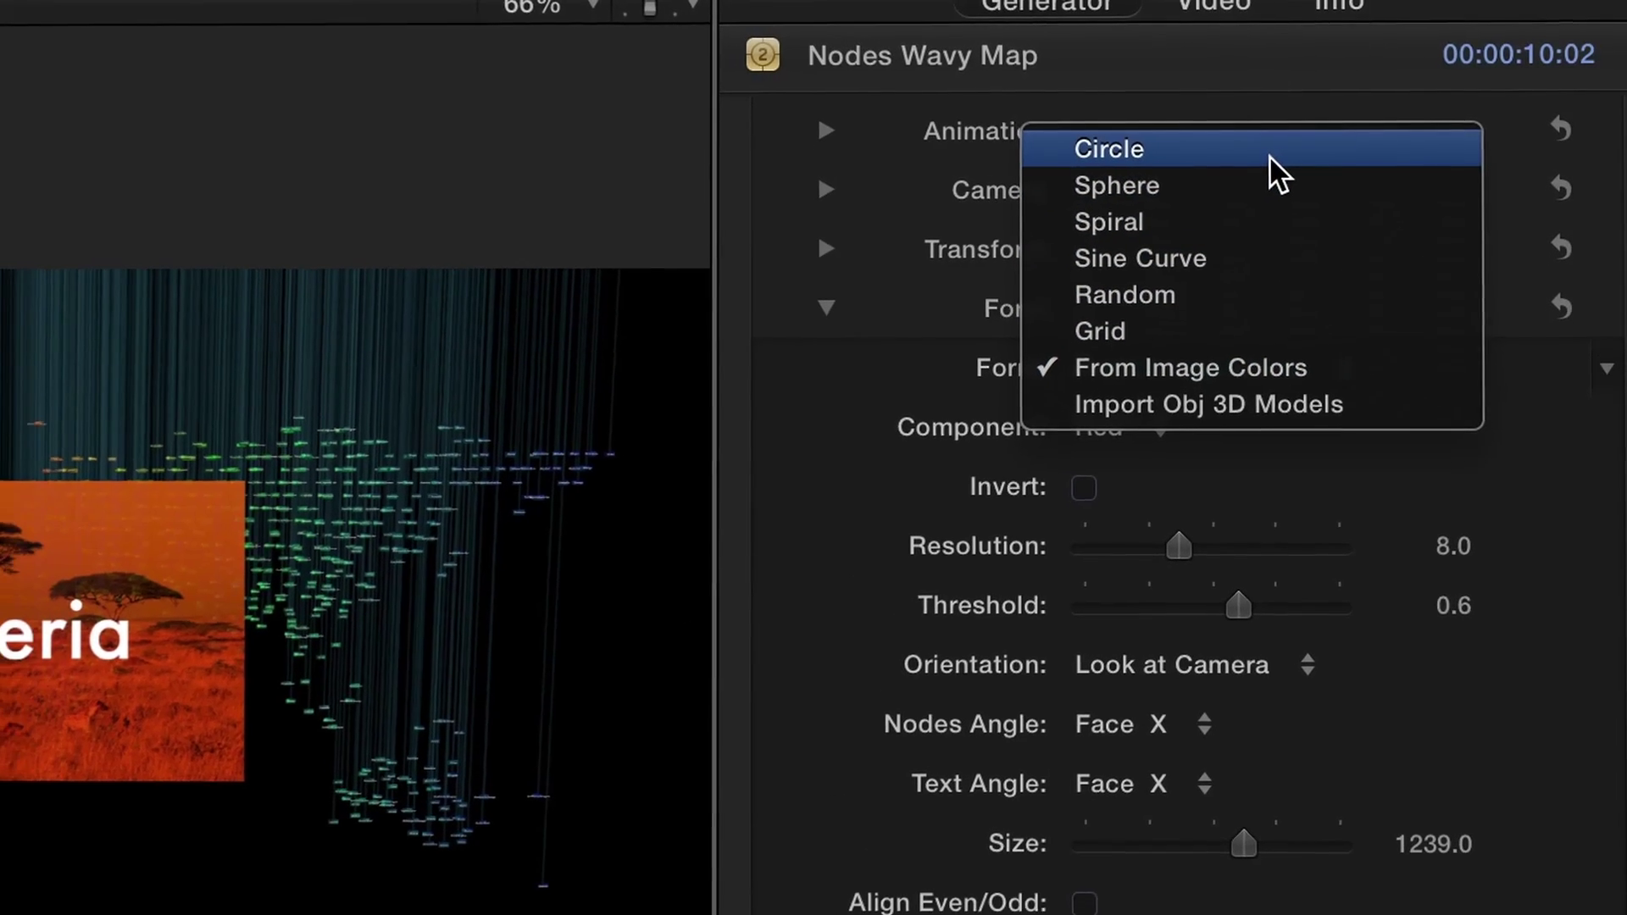
Step: Enlarge the From Image Colors form to size 1323 and try Noise, then Wave, oscillators
click(1517, 157)
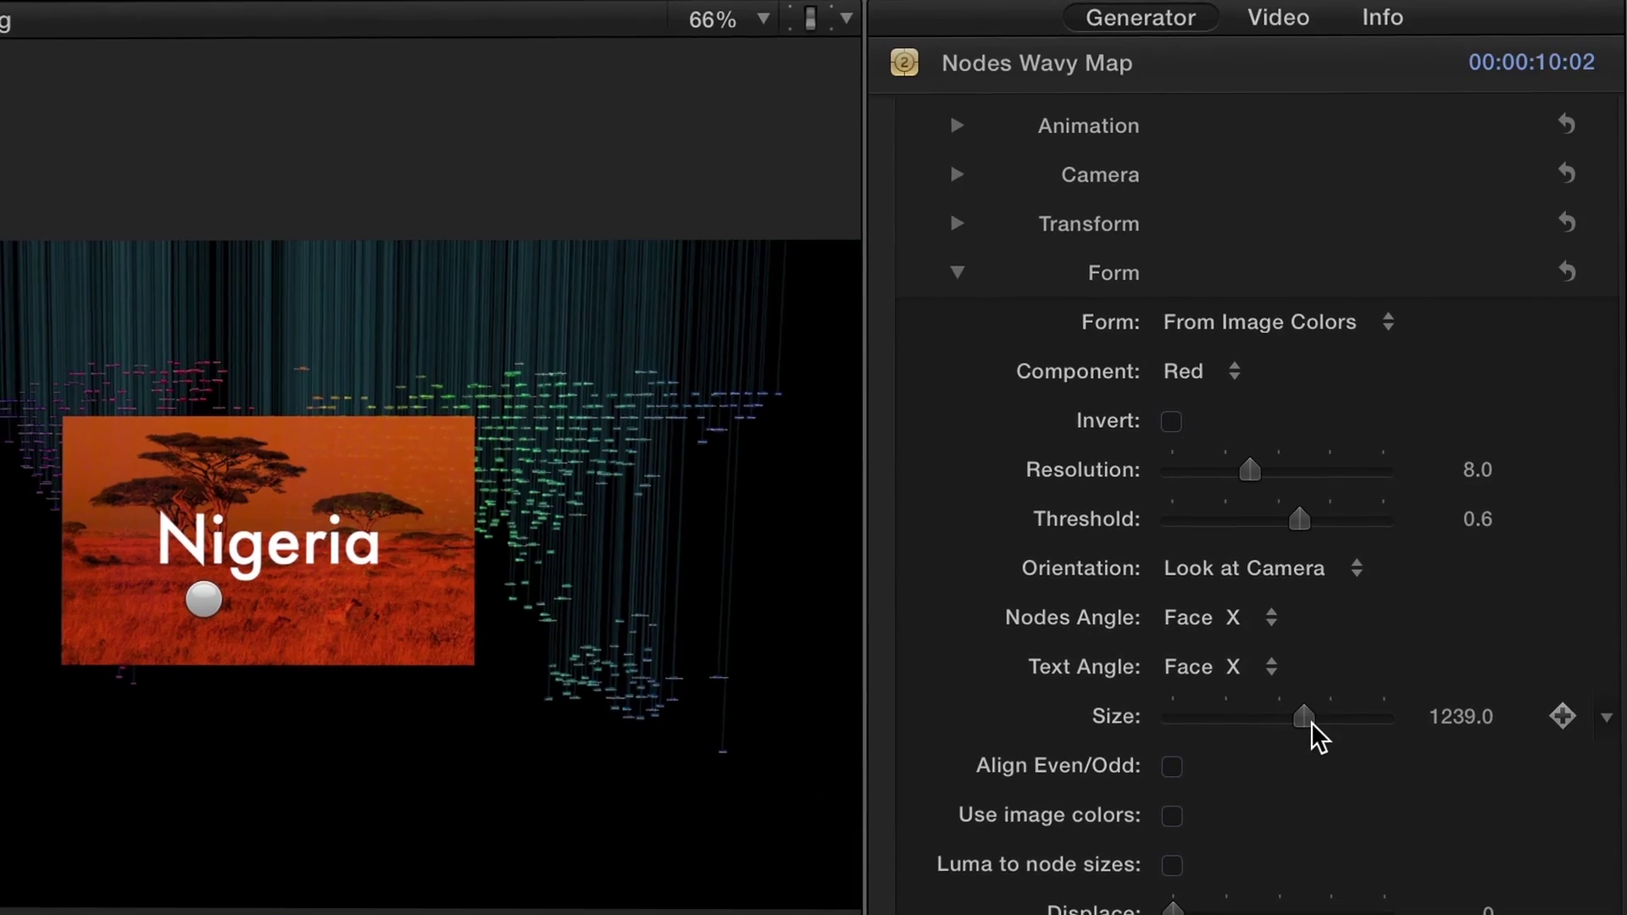
drag(1313, 716, 1321, 714)
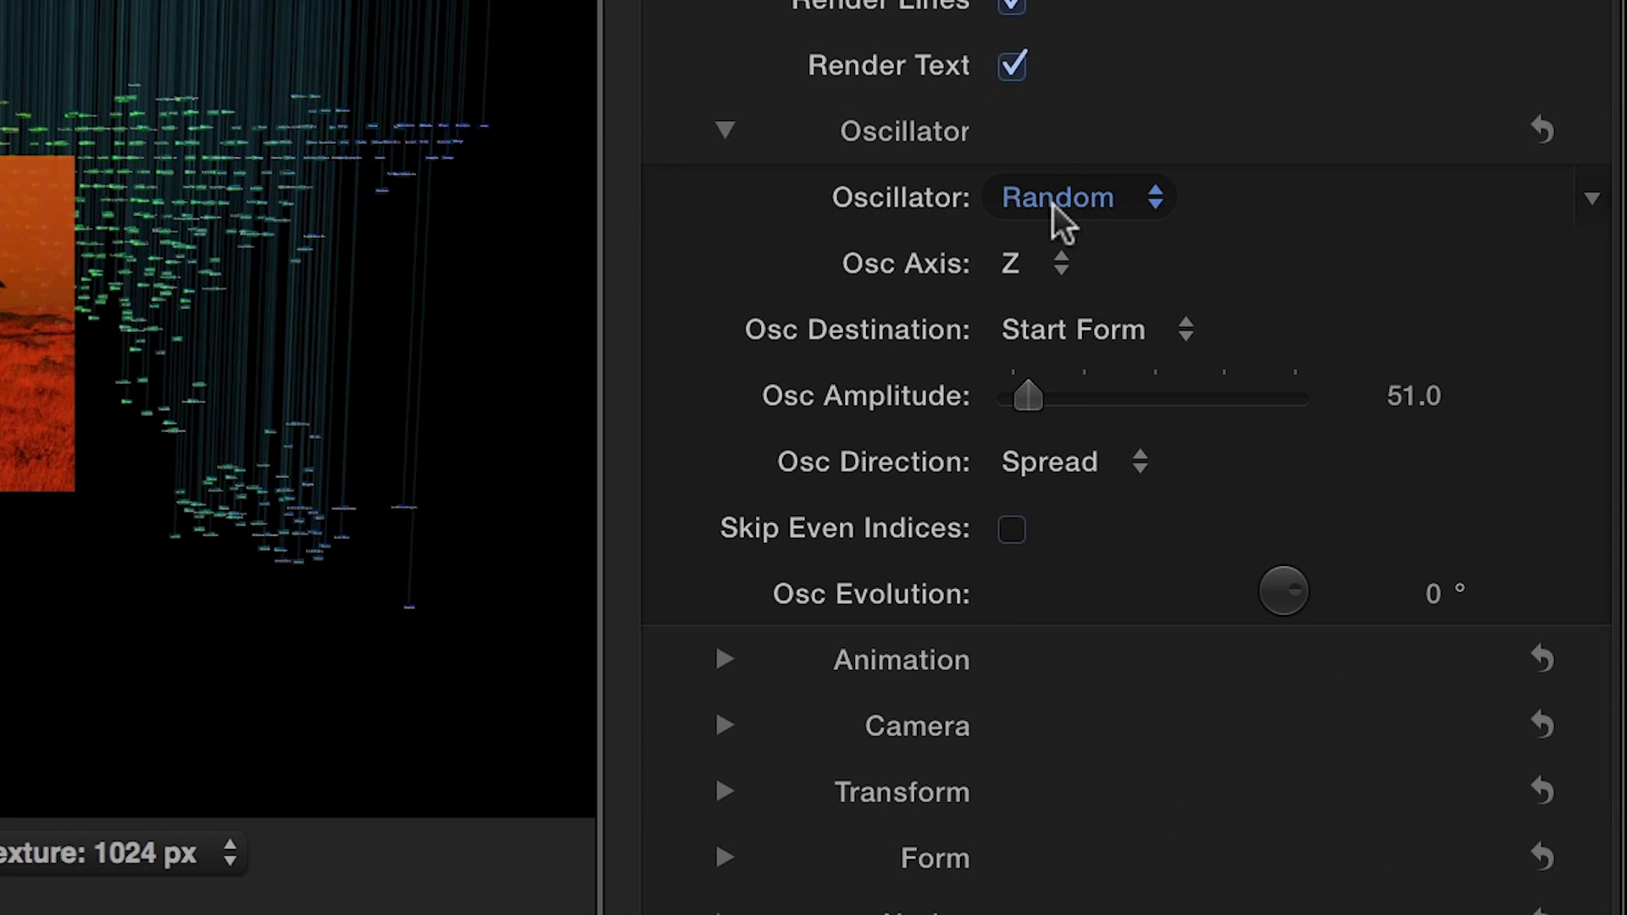
click(1159, 197)
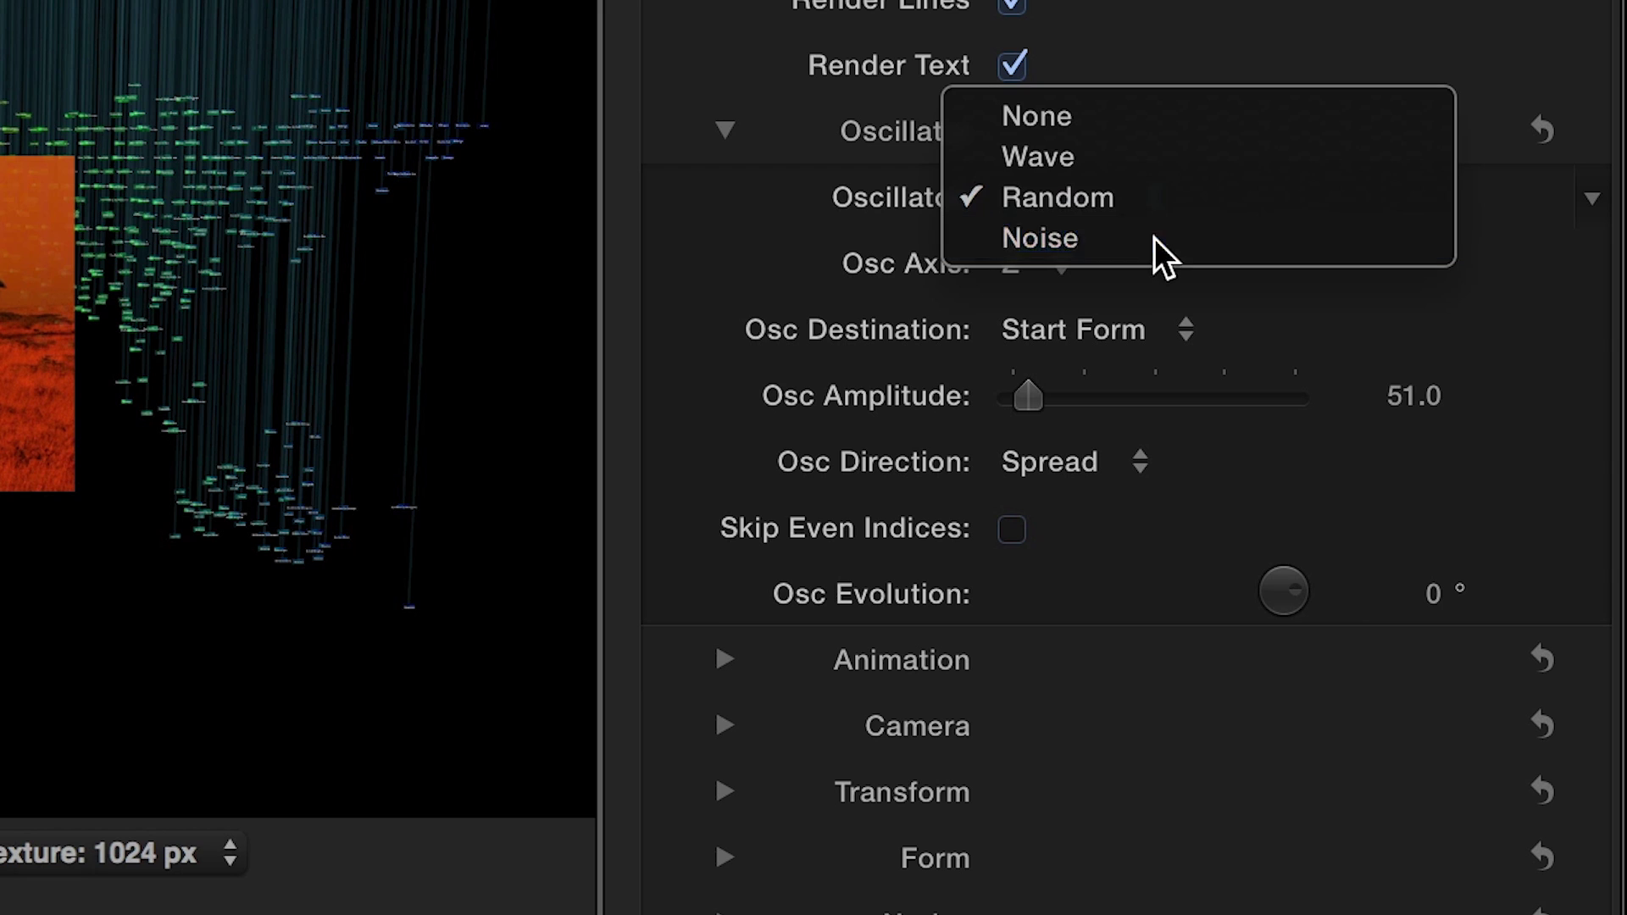
click(1154, 237)
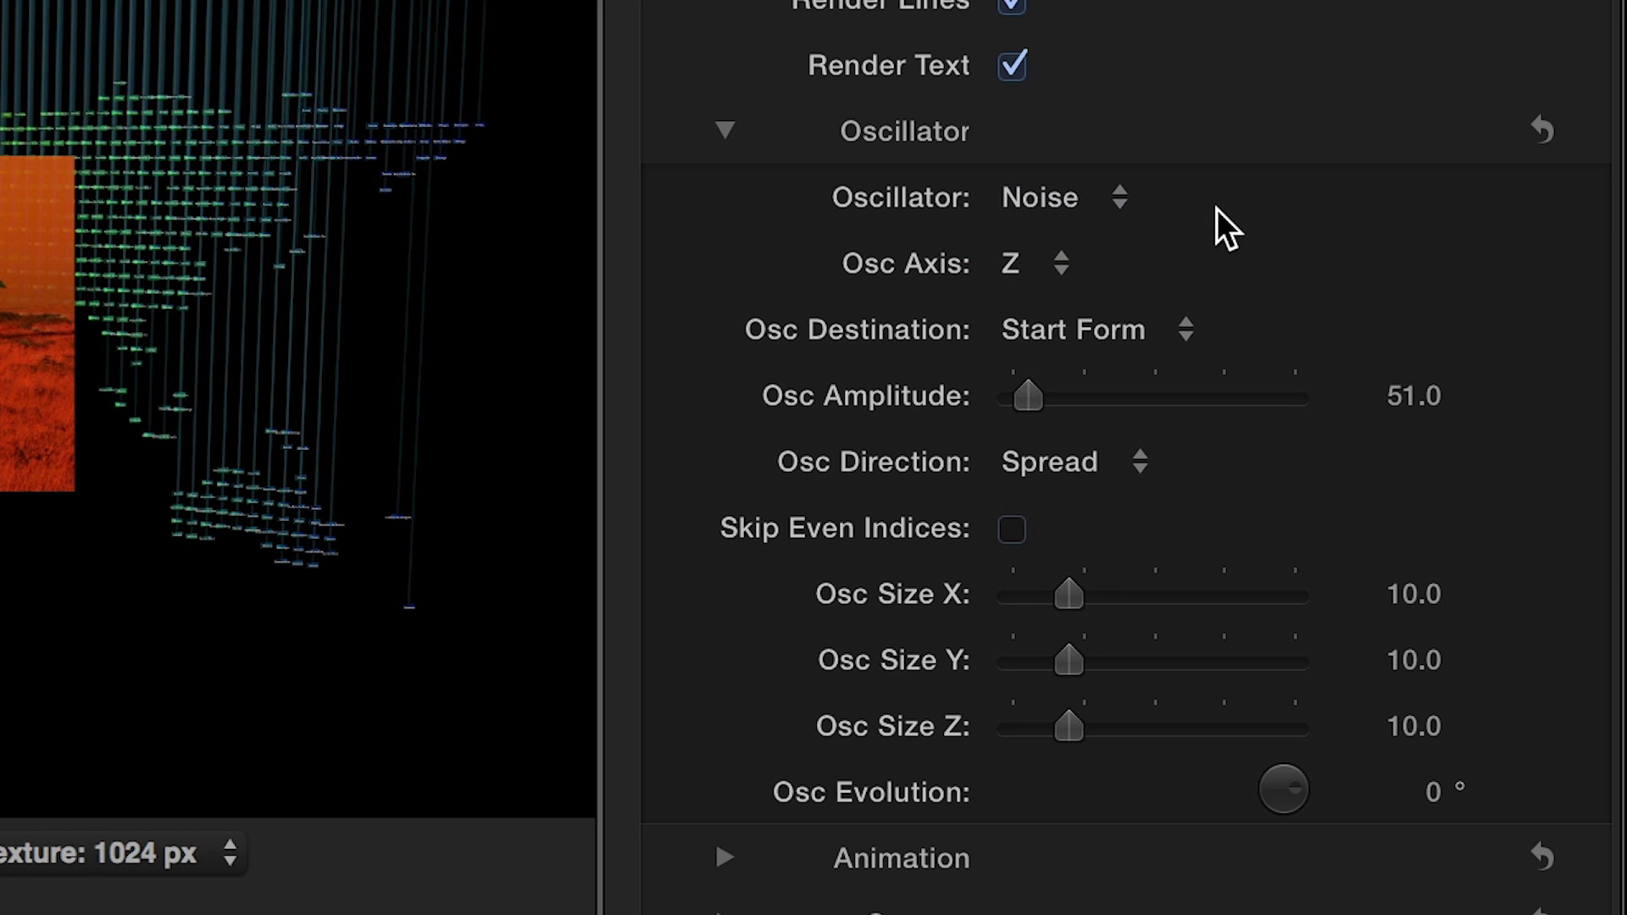
click(1112, 195)
click(1099, 127)
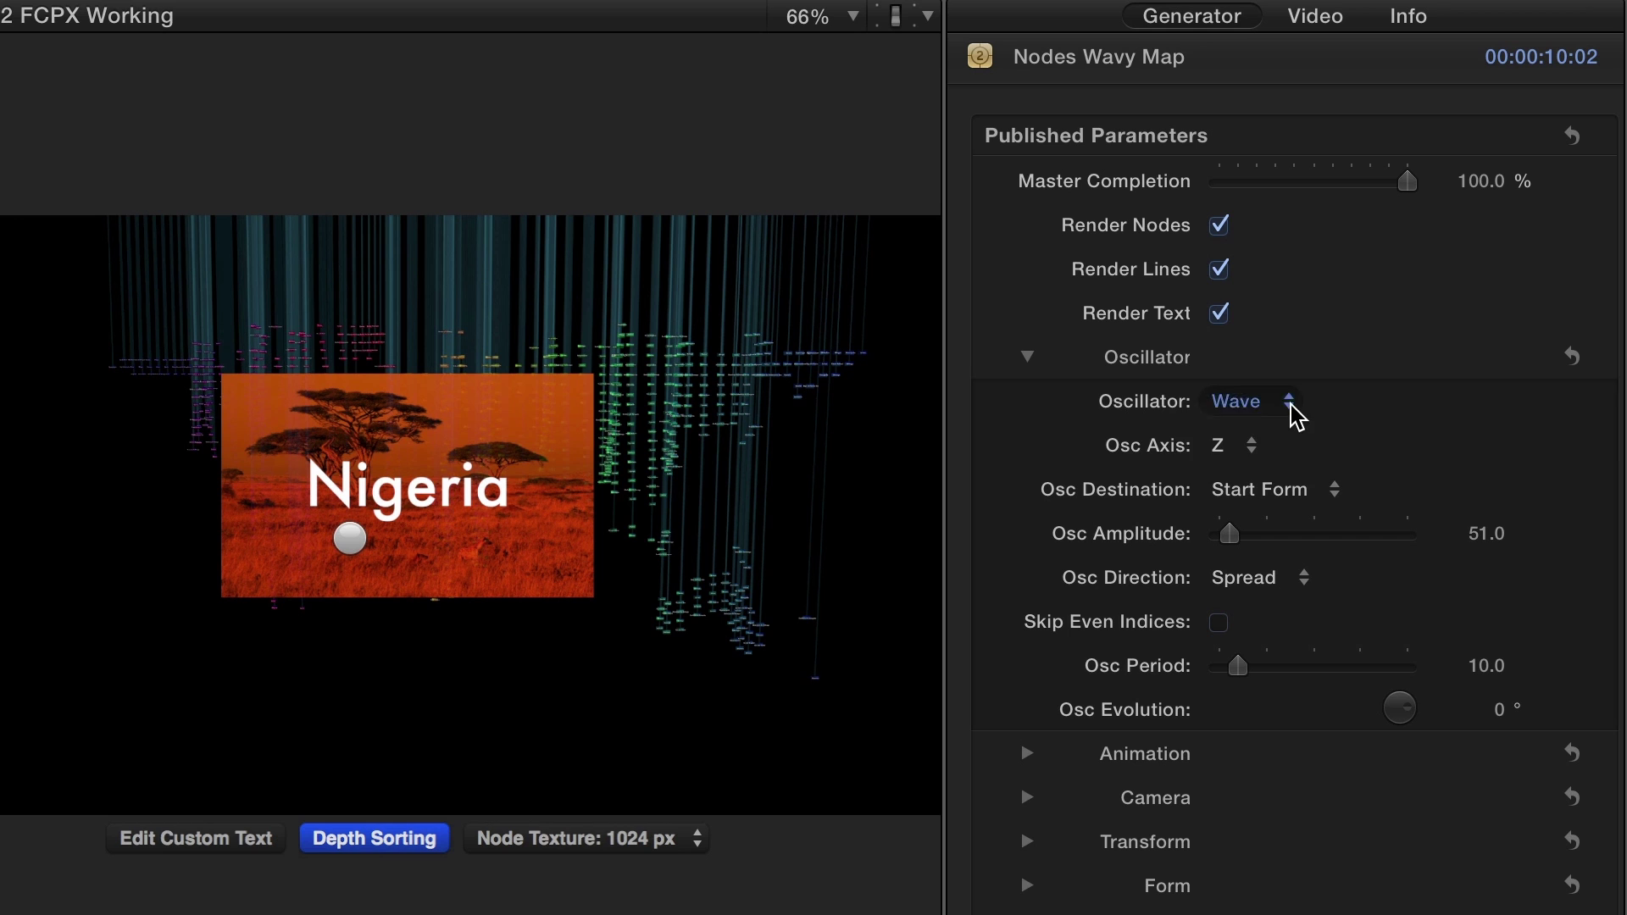
click(1543, 202)
click(1284, 401)
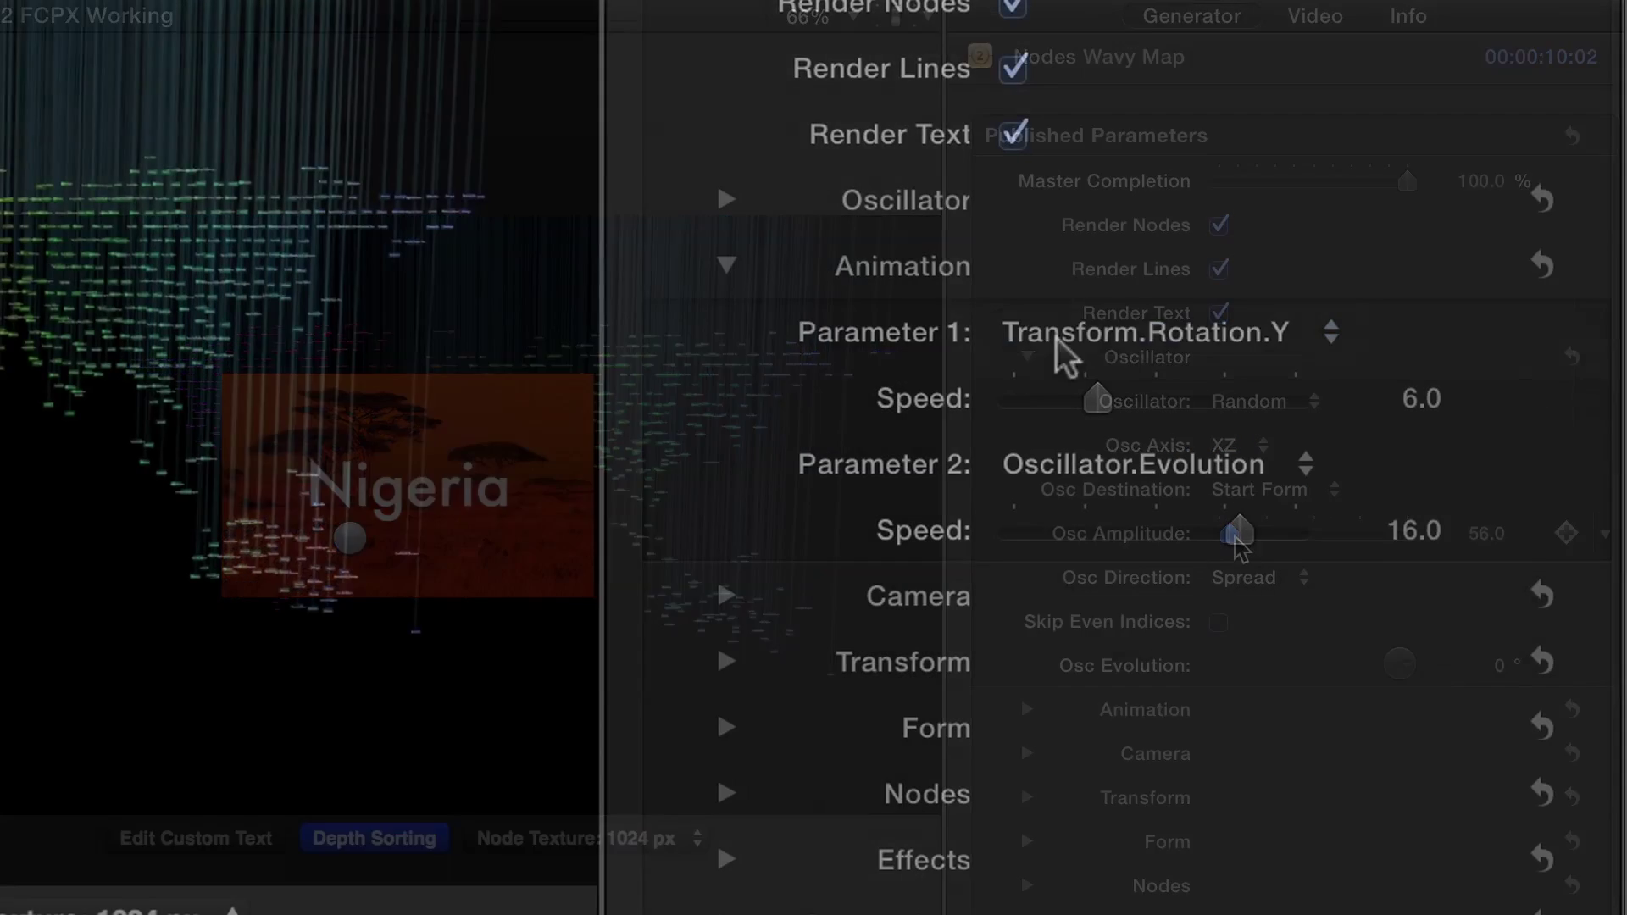
Step: Auto-animate Transform.Rotation.X and Oscillator.Amplitude at speed 7; set camera field of view 43, X tilt 0.5
click(1141, 342)
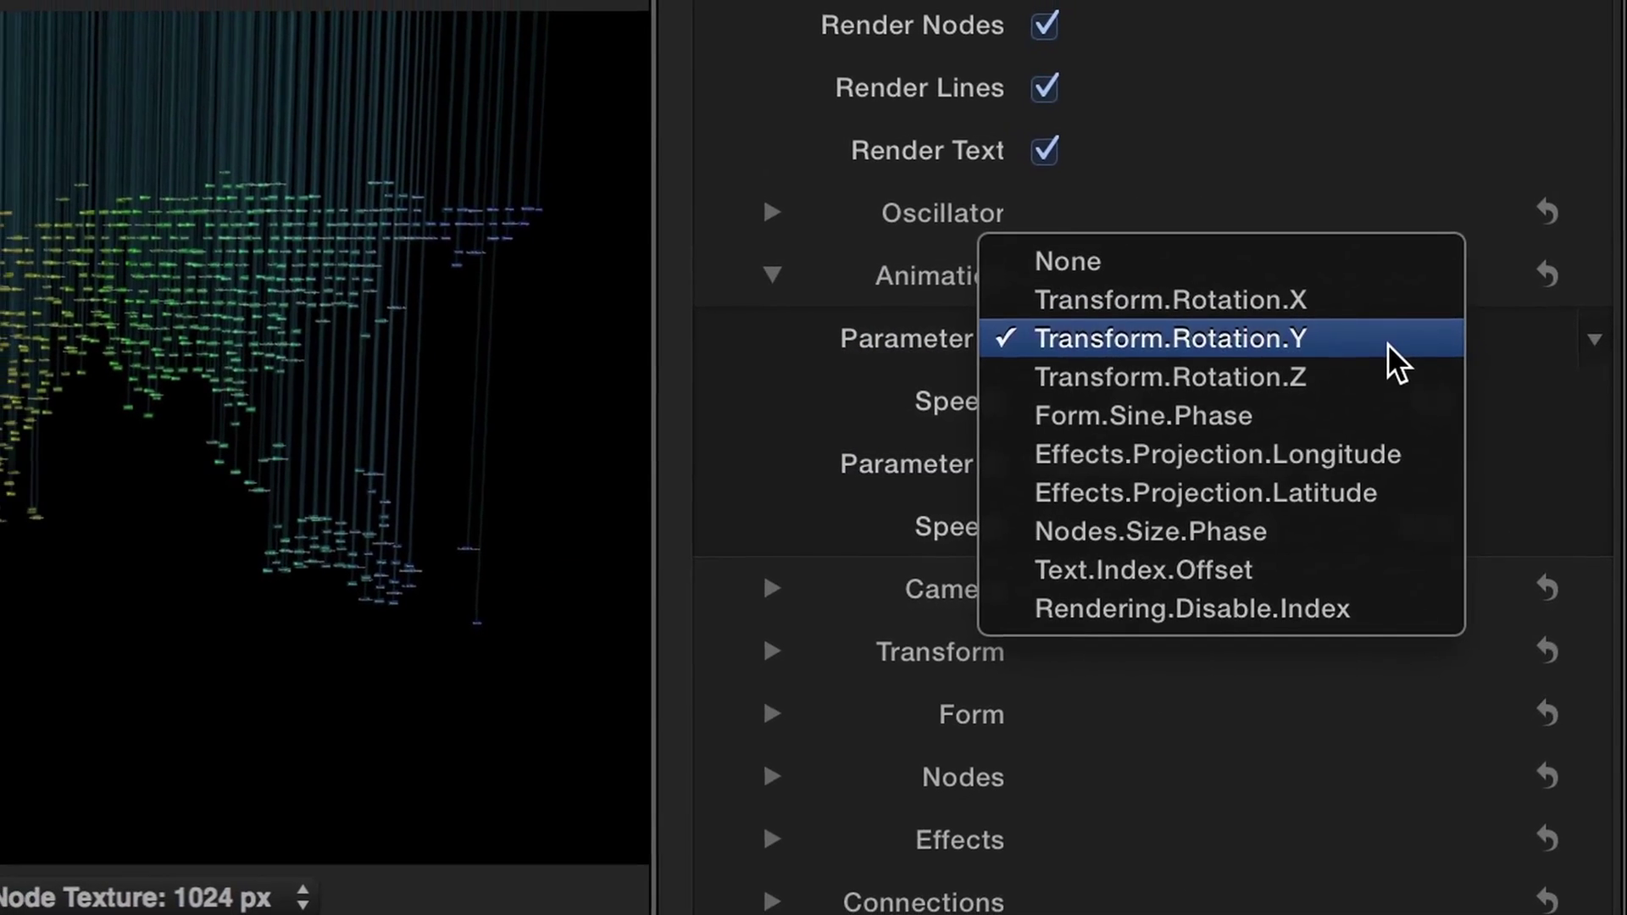
click(1377, 337)
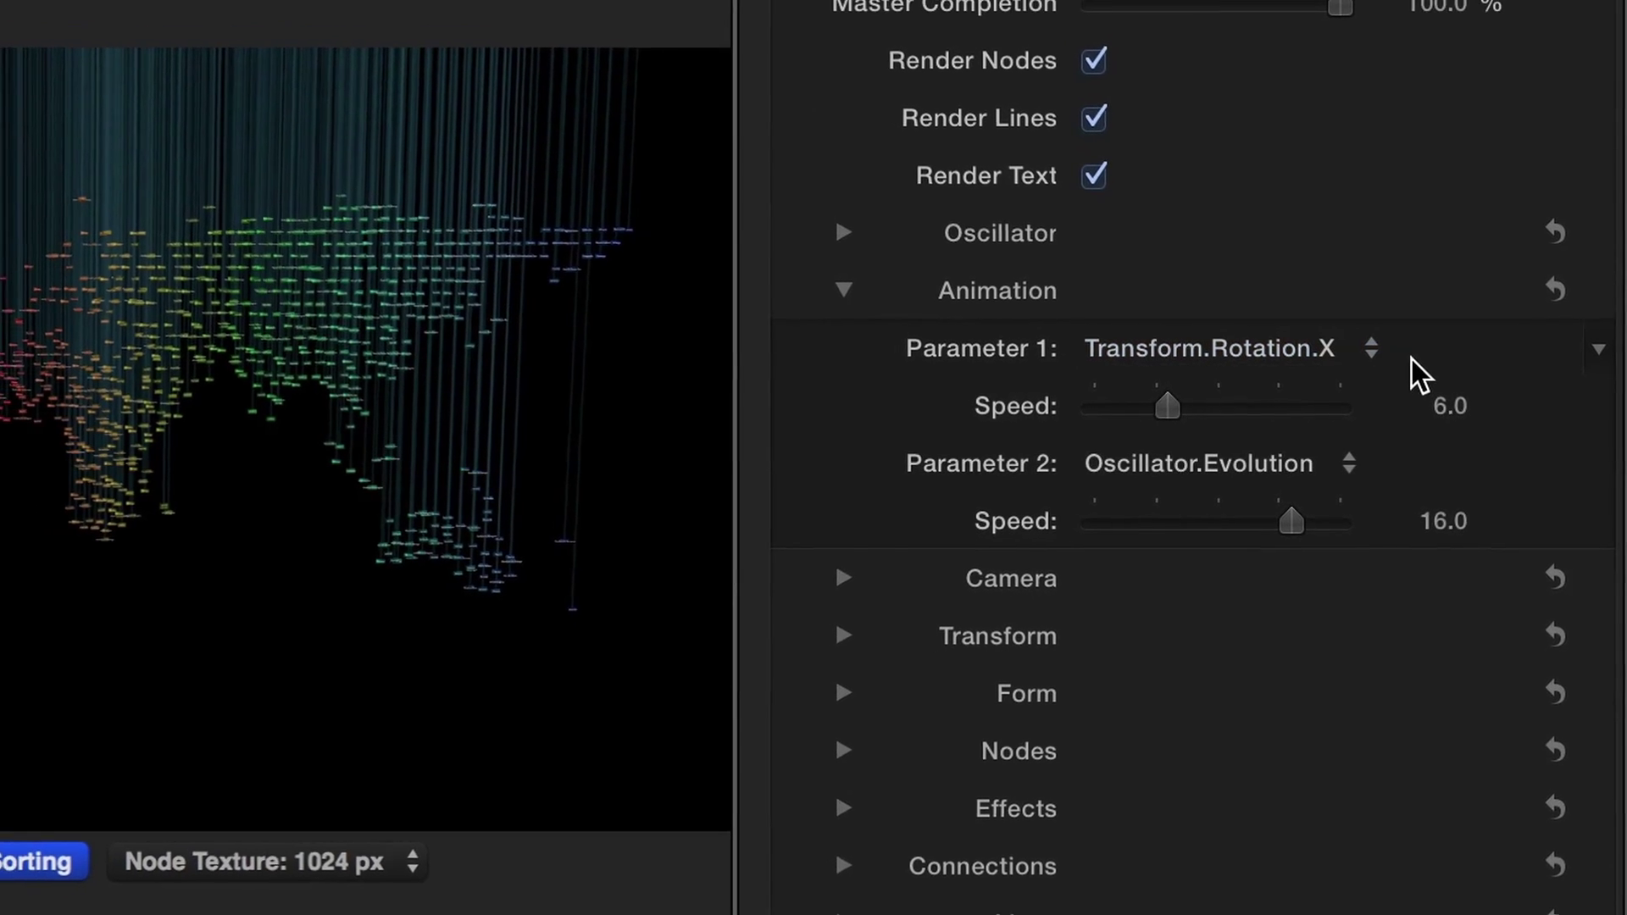
click(1330, 463)
click(1365, 430)
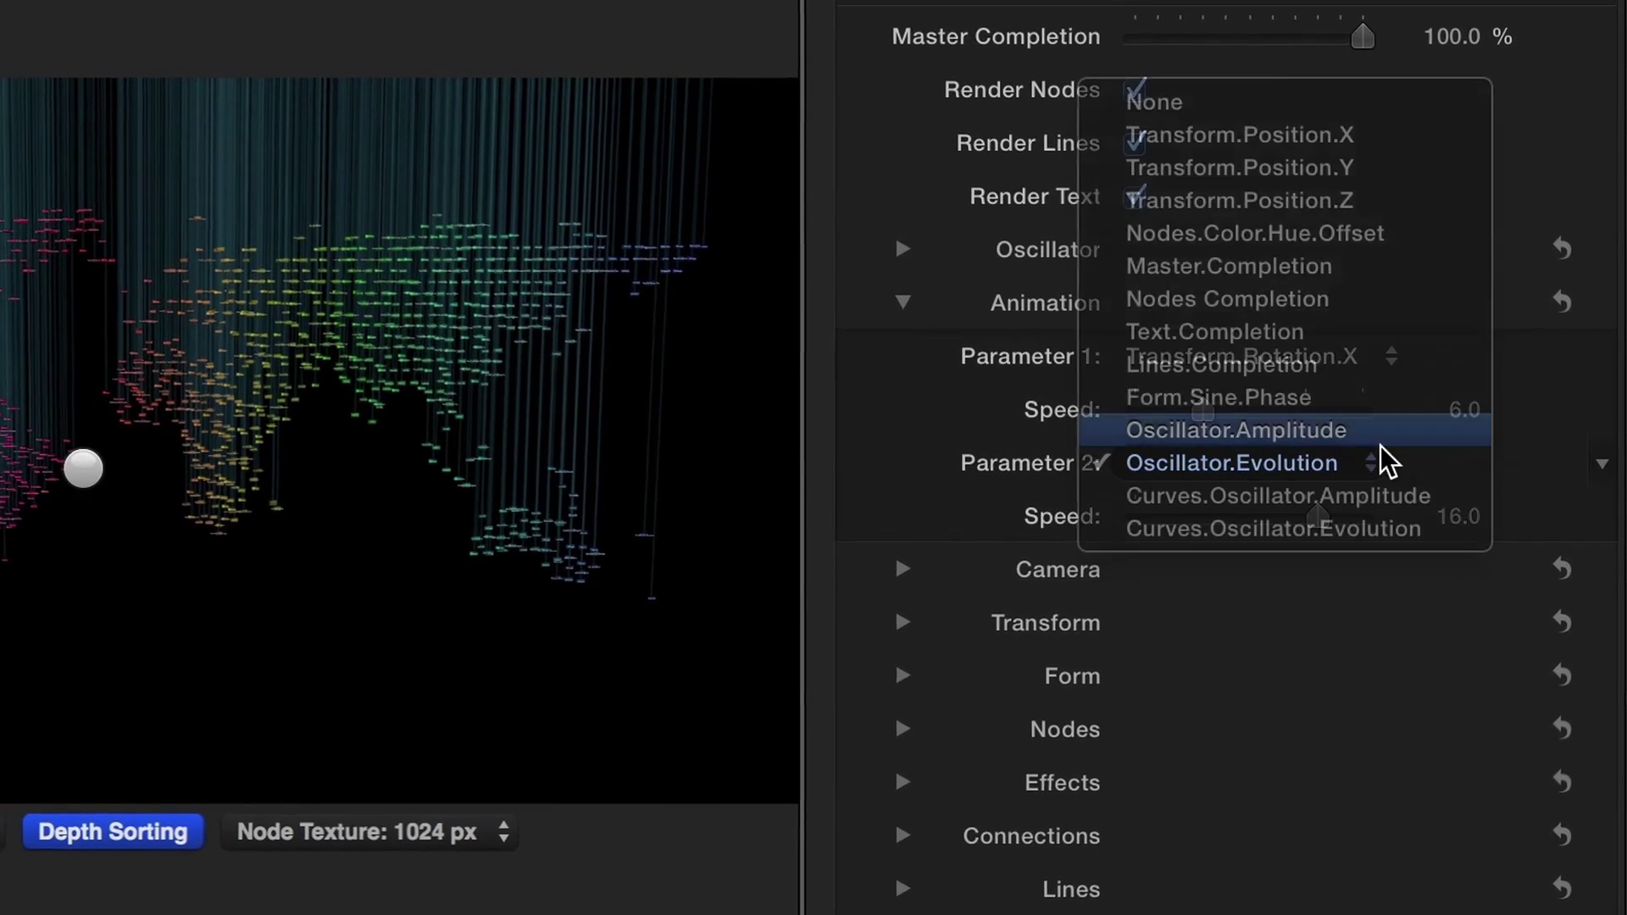
drag(1218, 412, 1245, 425)
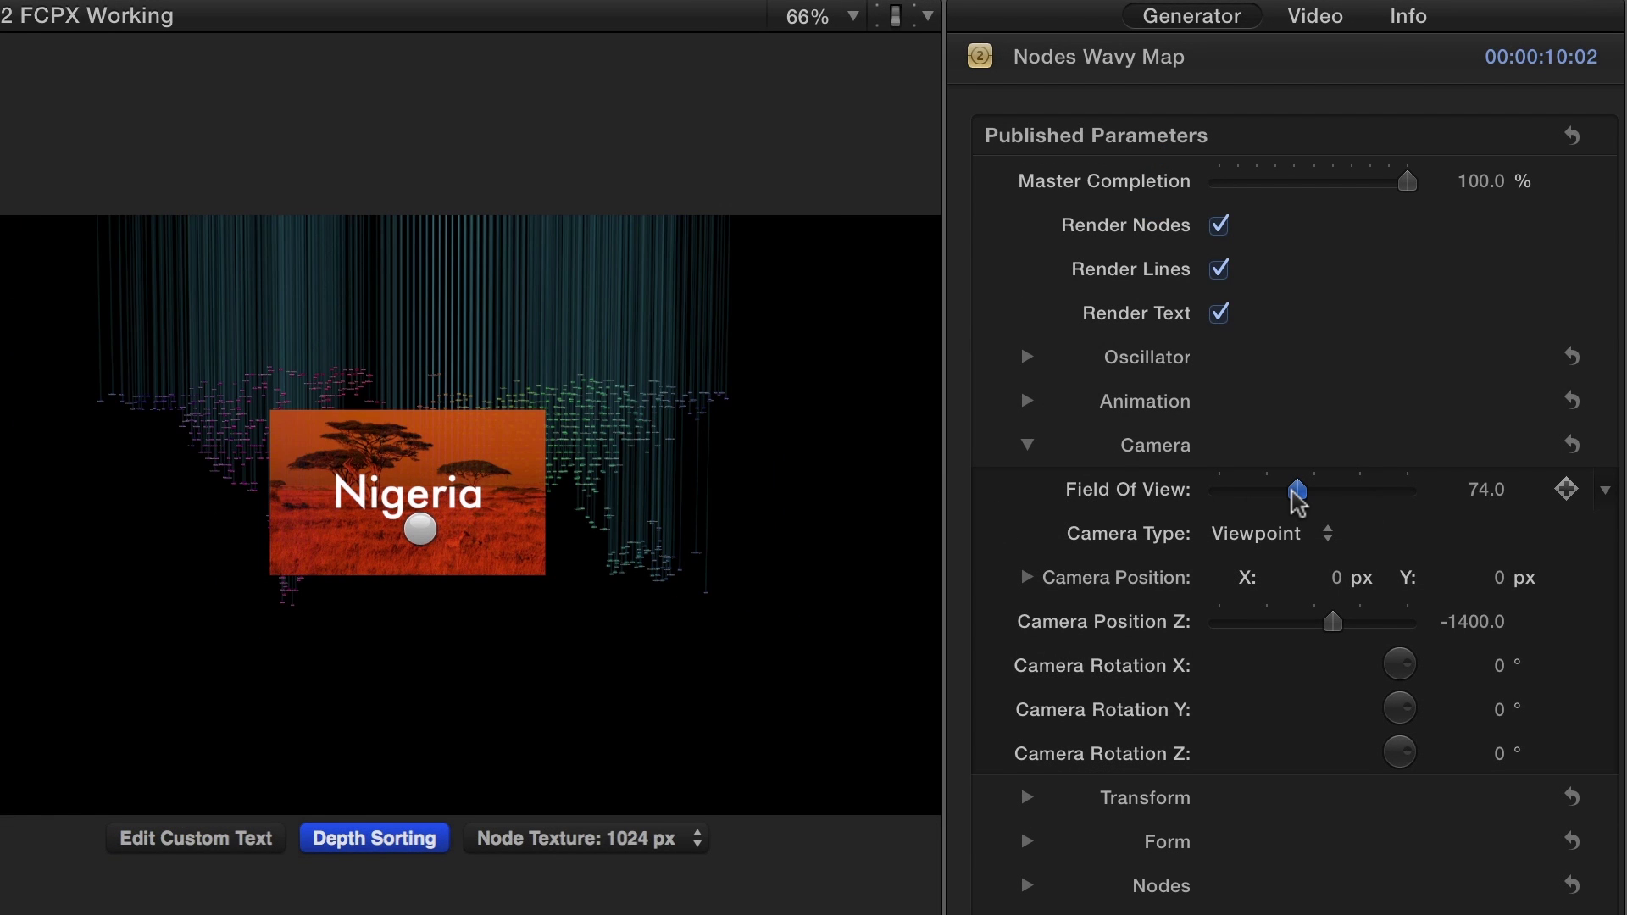
drag(1226, 495, 1224, 497)
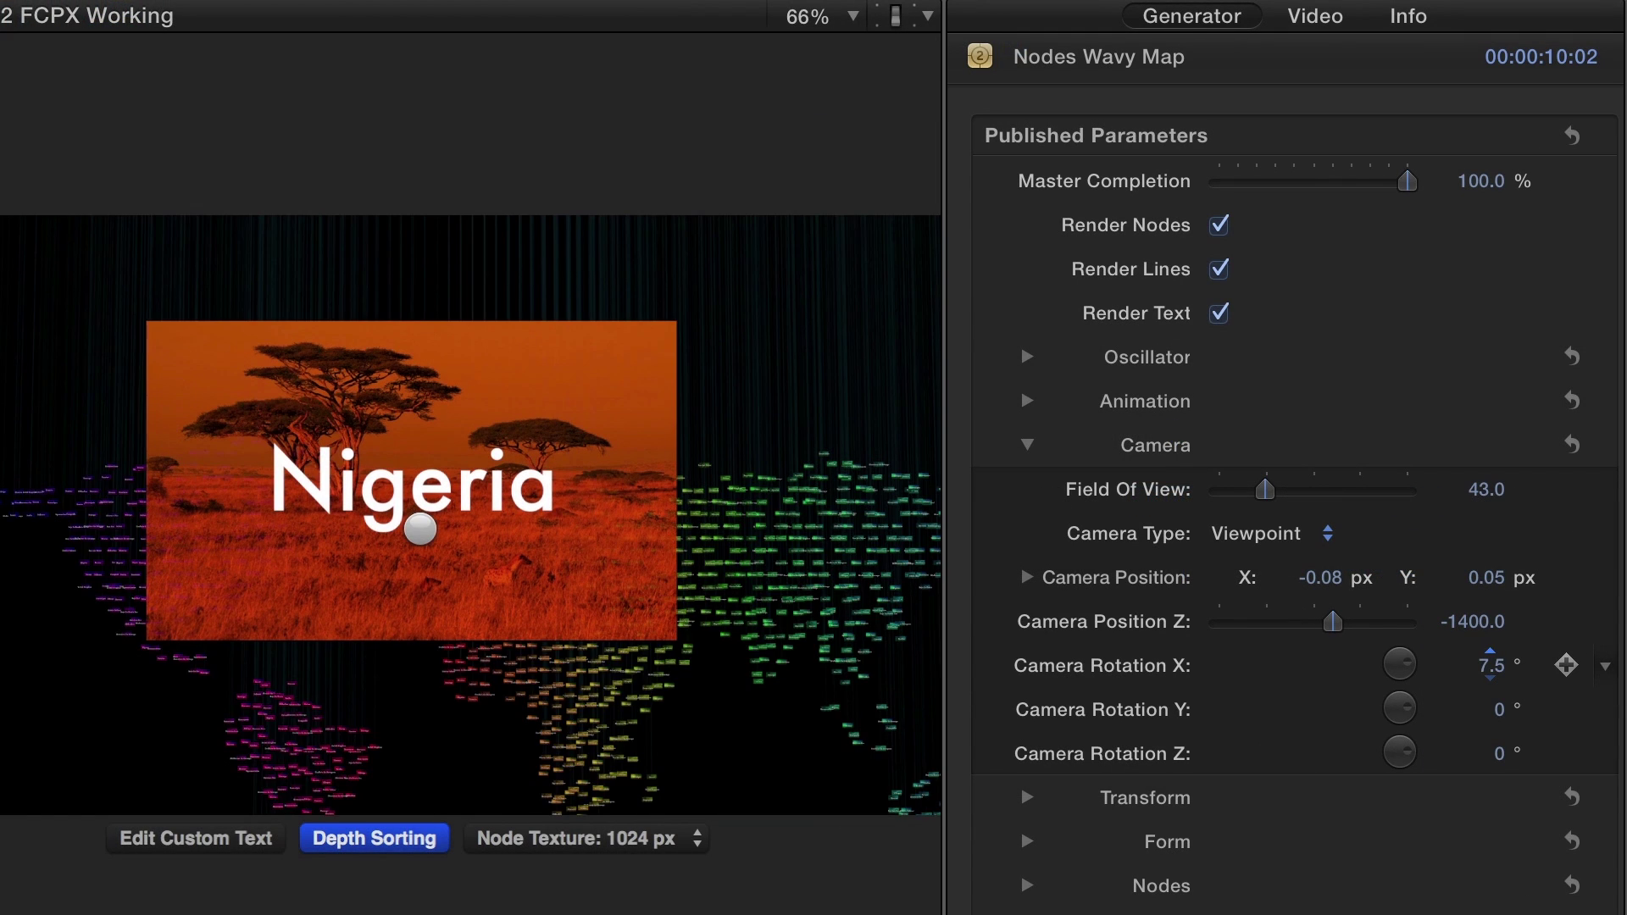
drag(1491, 665, 1435, 665)
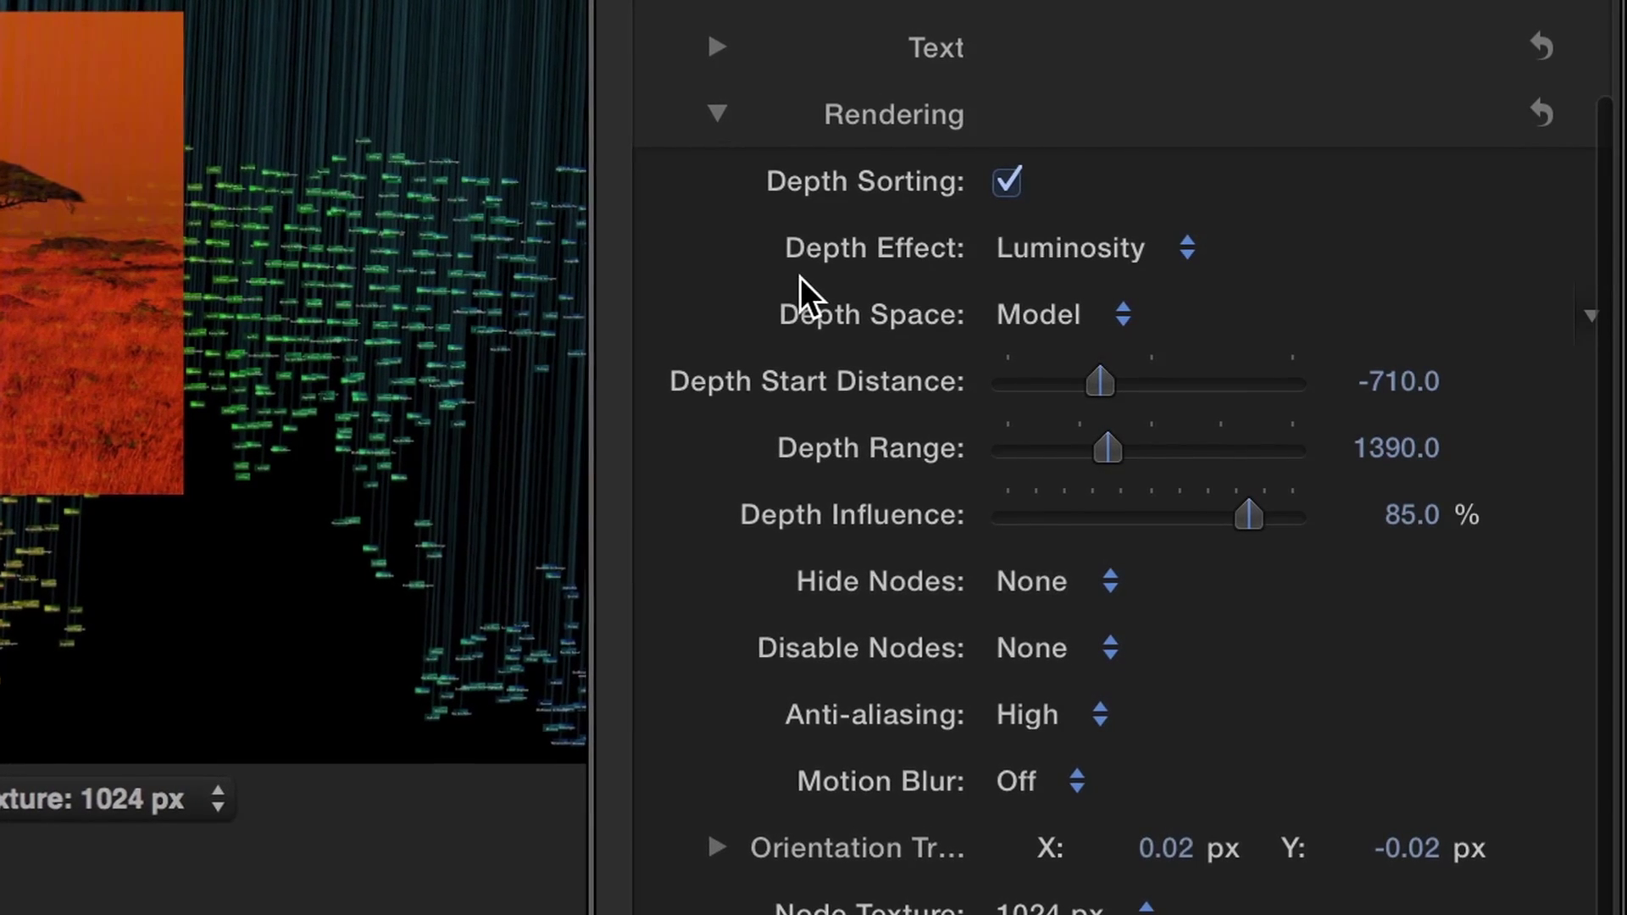
Step: Set the Rendering Depth Effect pop-up to Luminosity and Opacity
click(1035, 254)
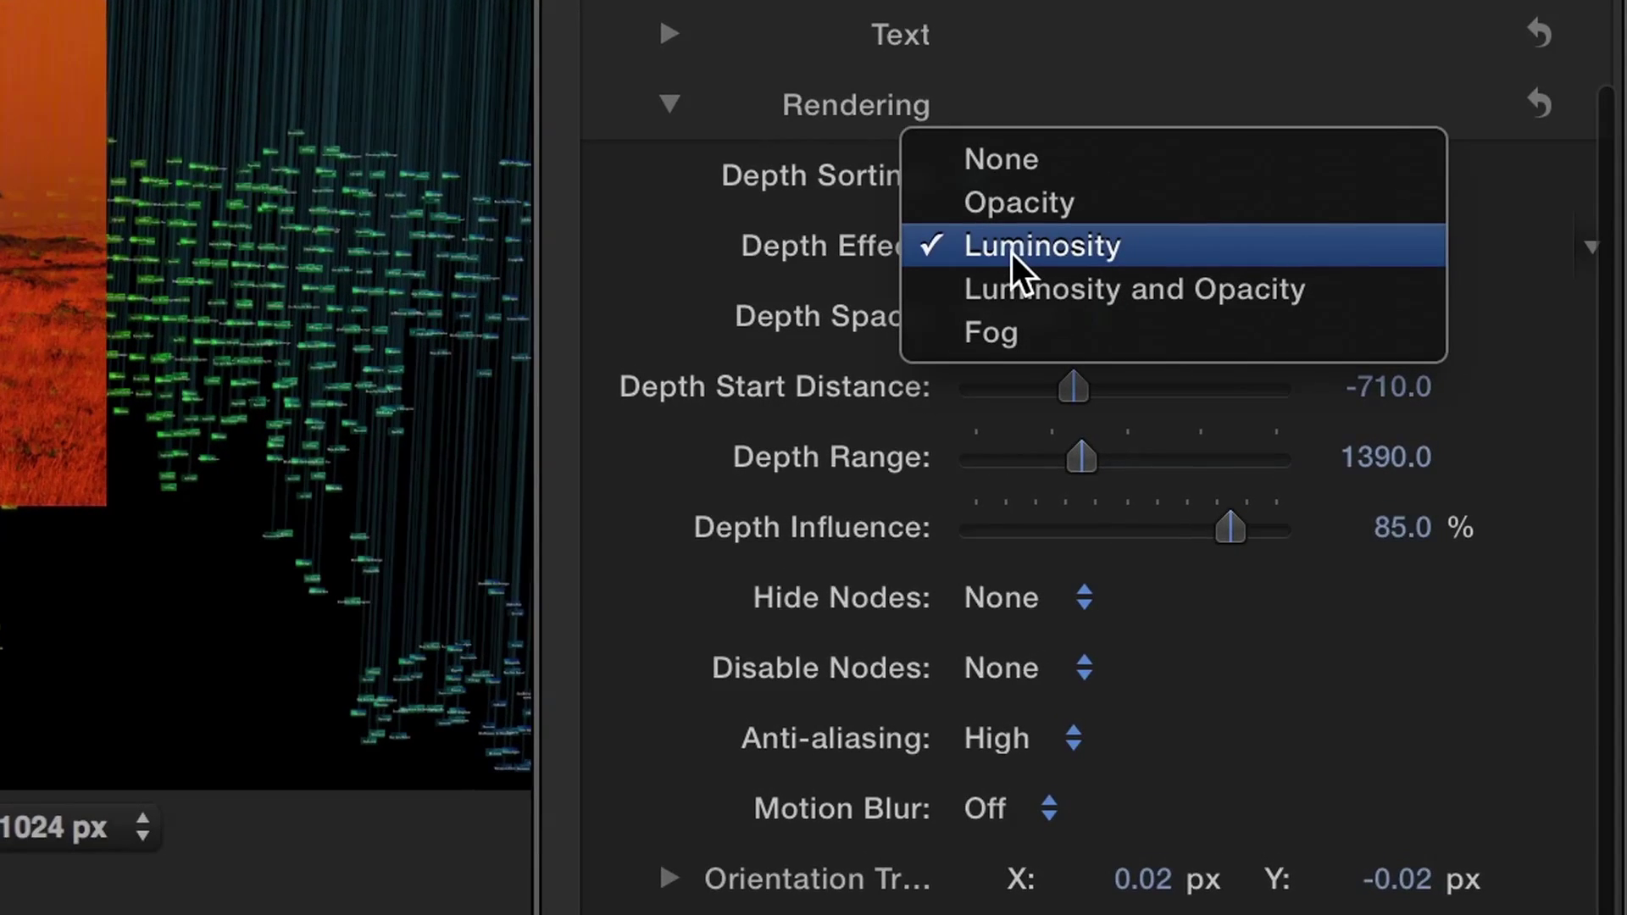
click(1000, 288)
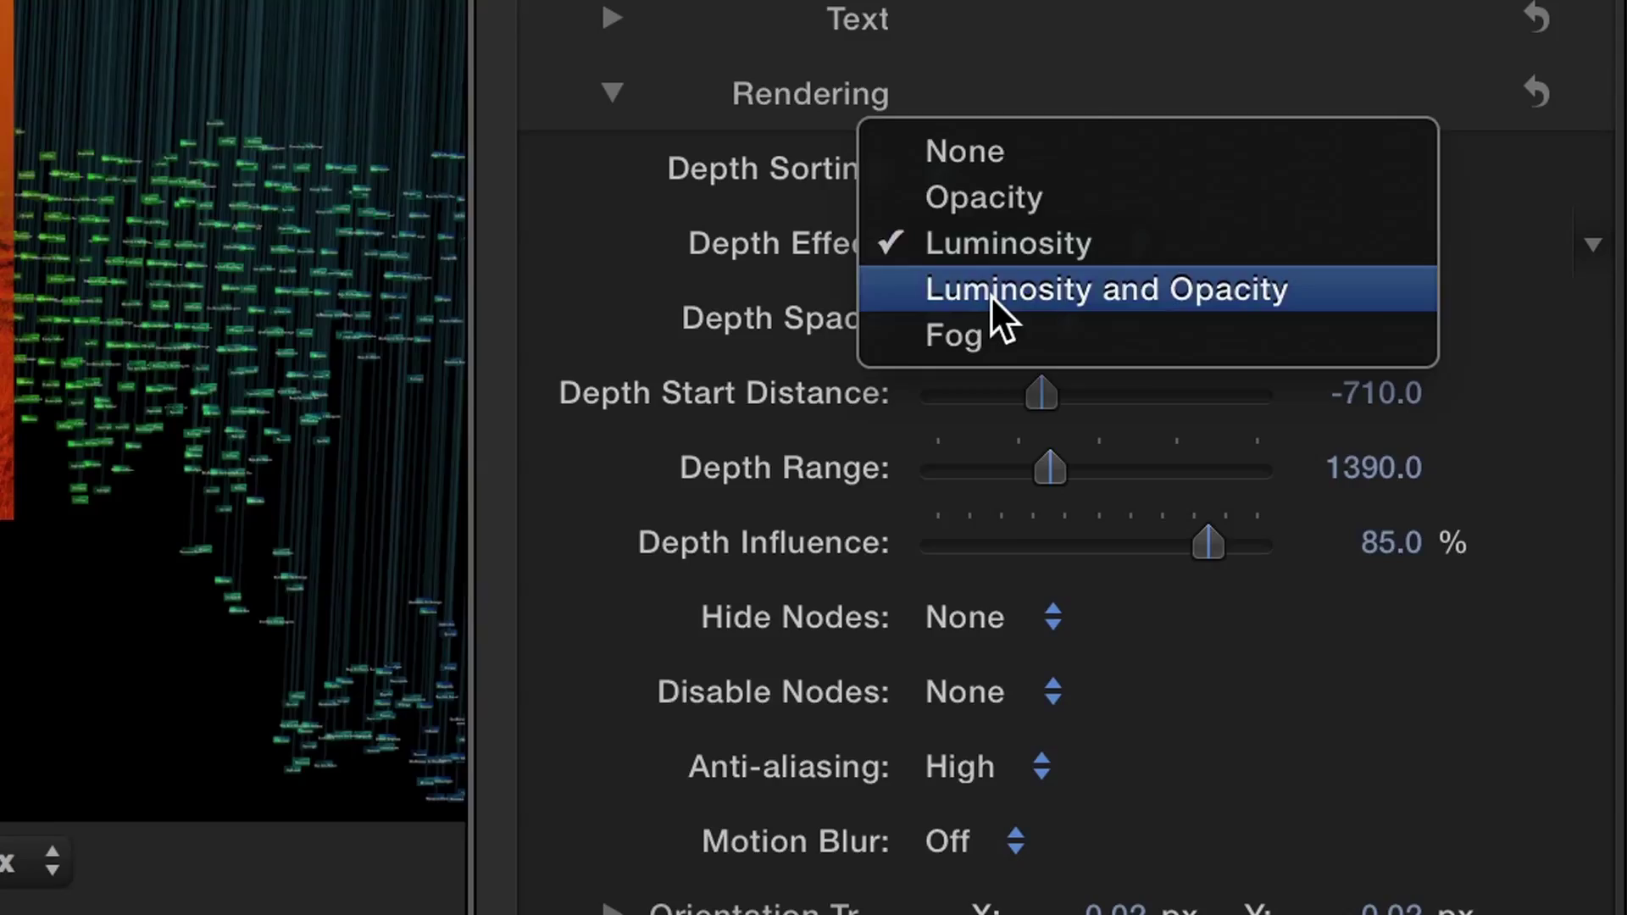
click(988, 293)
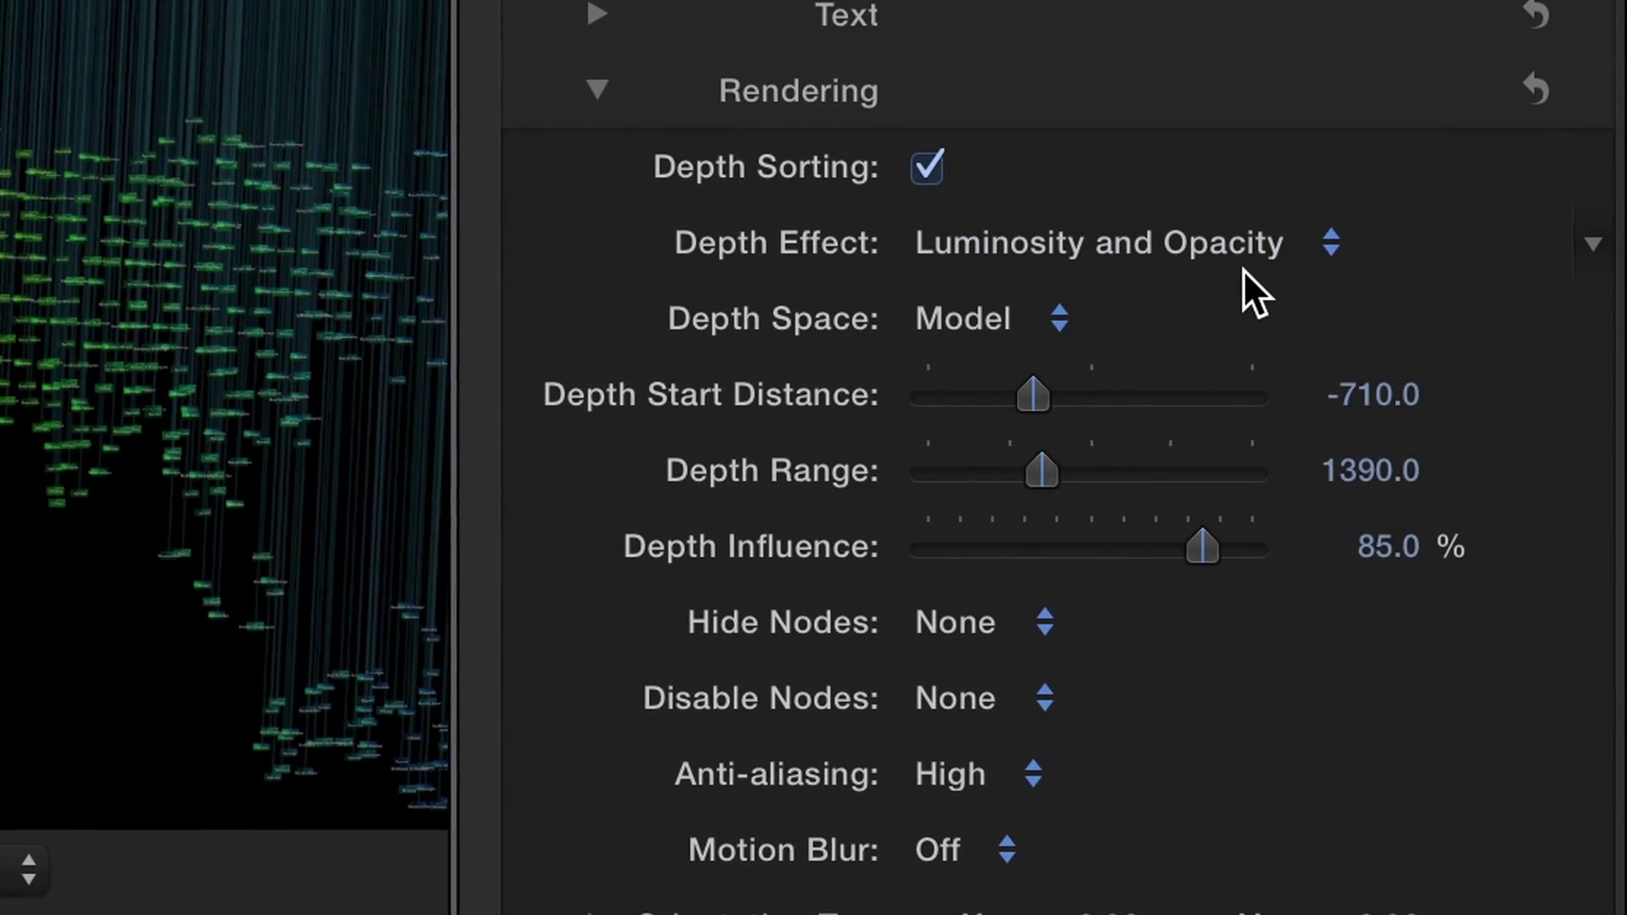